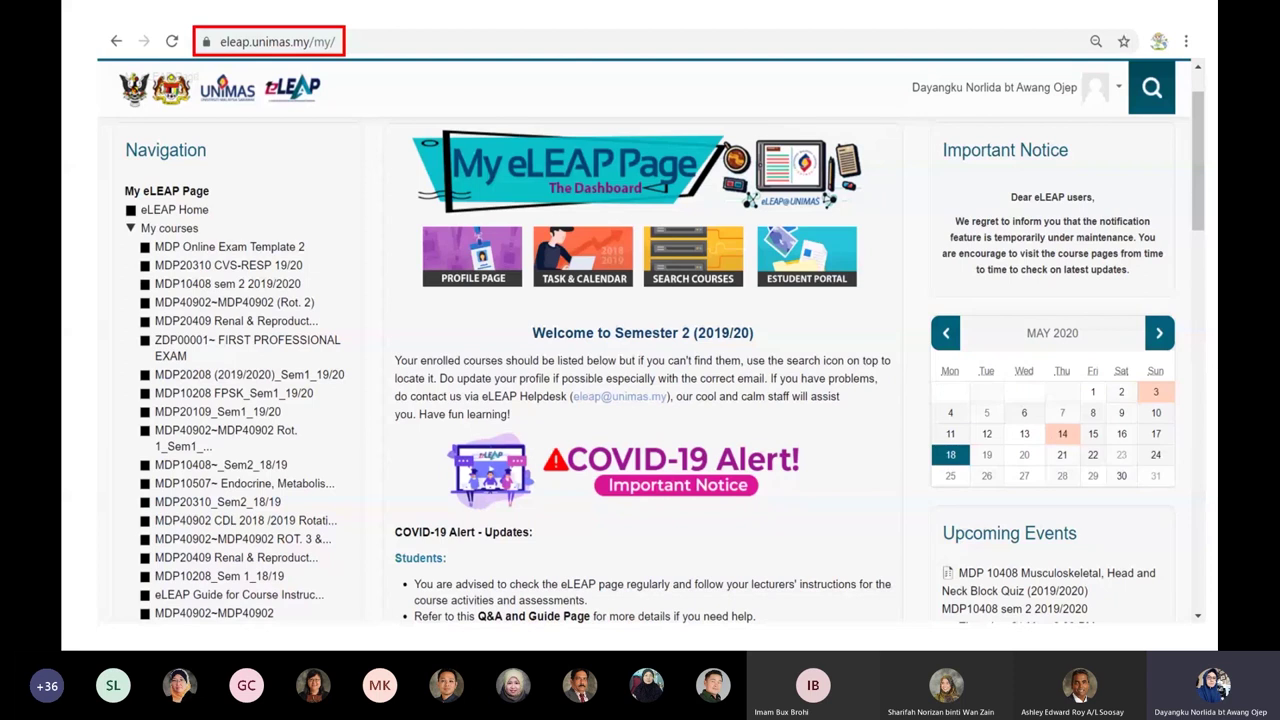
- Switch to the browser and turn on editing for the MDP20409 Renal & Reproductive Systems course
key("alt+Tab")
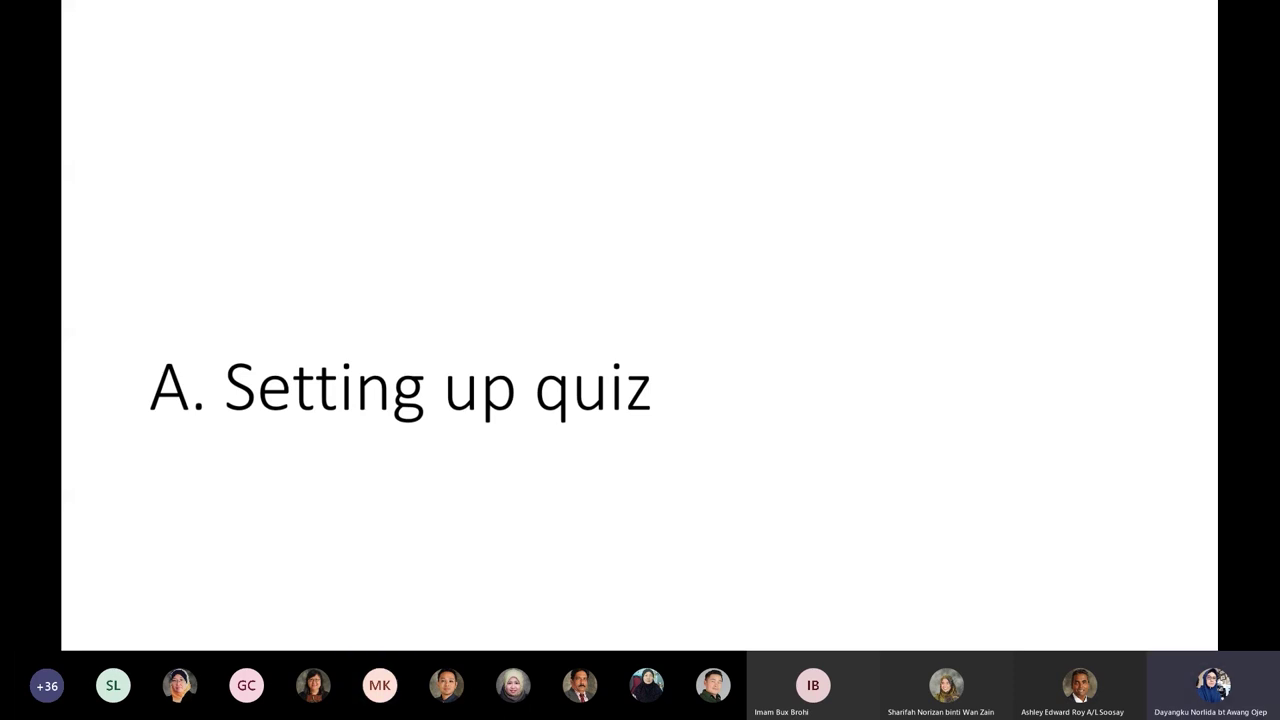
key("alt+Tab")
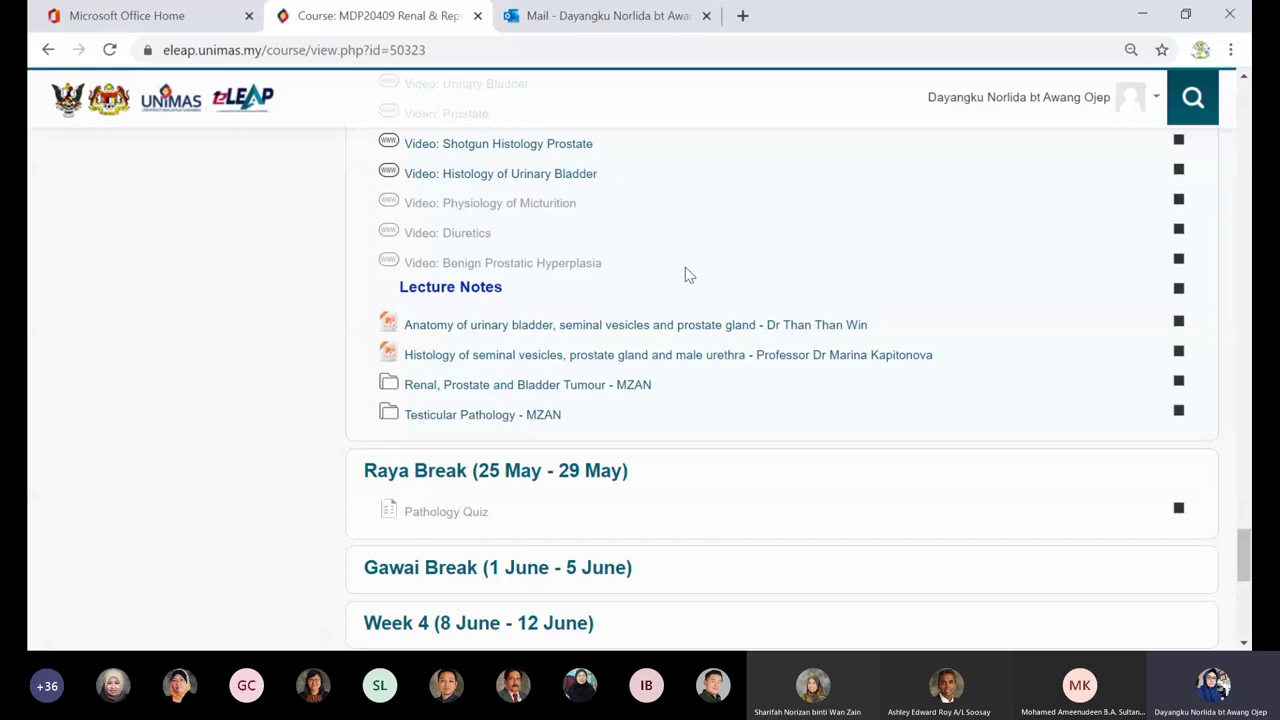
scroll(688, 275, "up", 20)
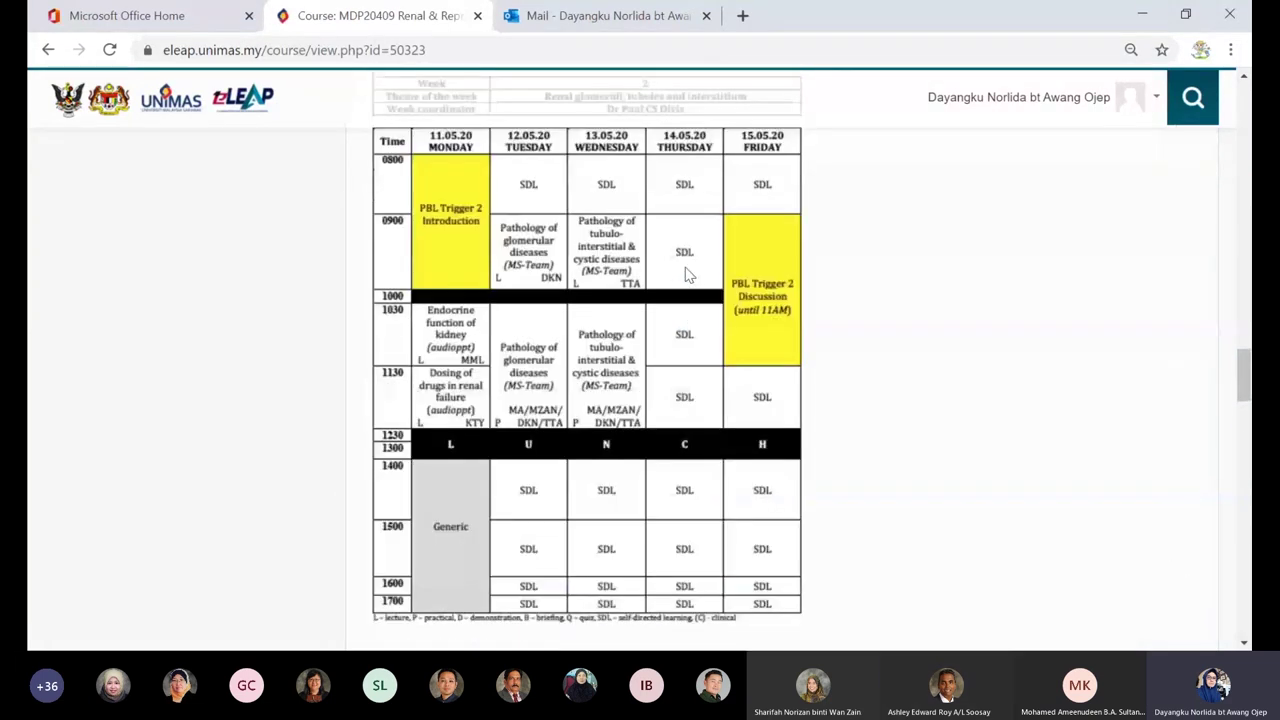
scroll(688, 275, "up", 20)
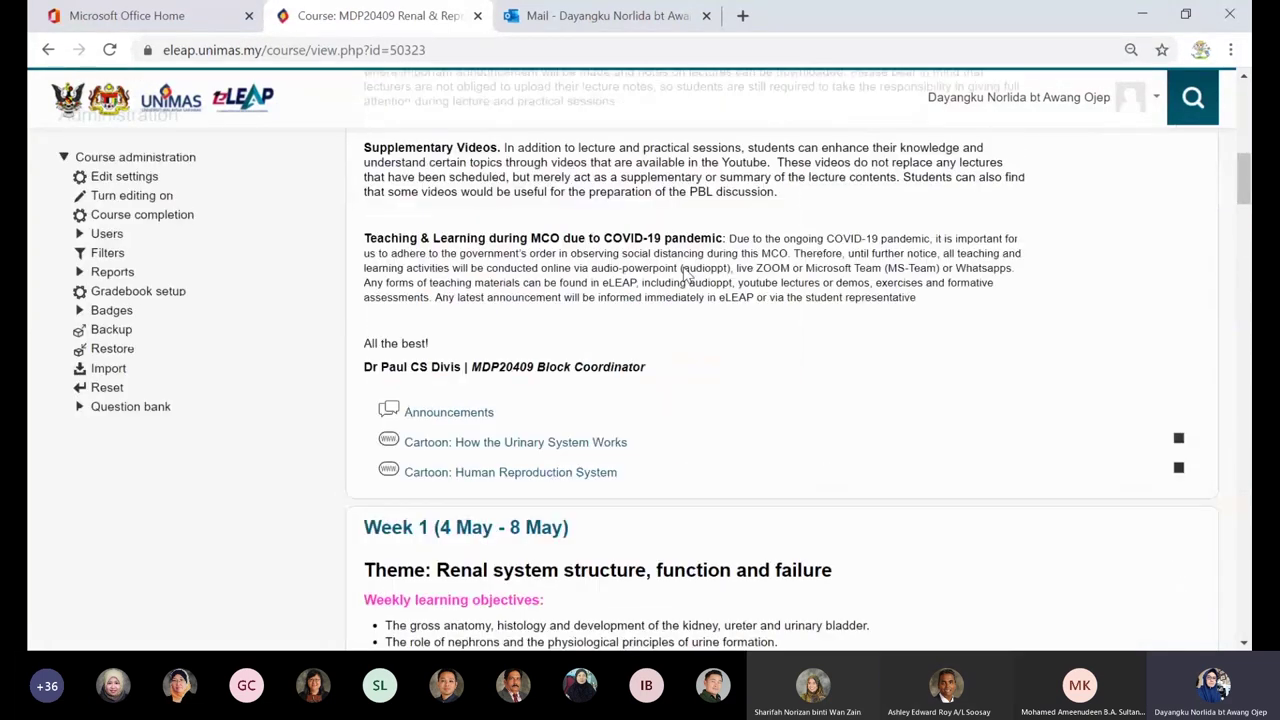
scroll(685, 274, "up", 10)
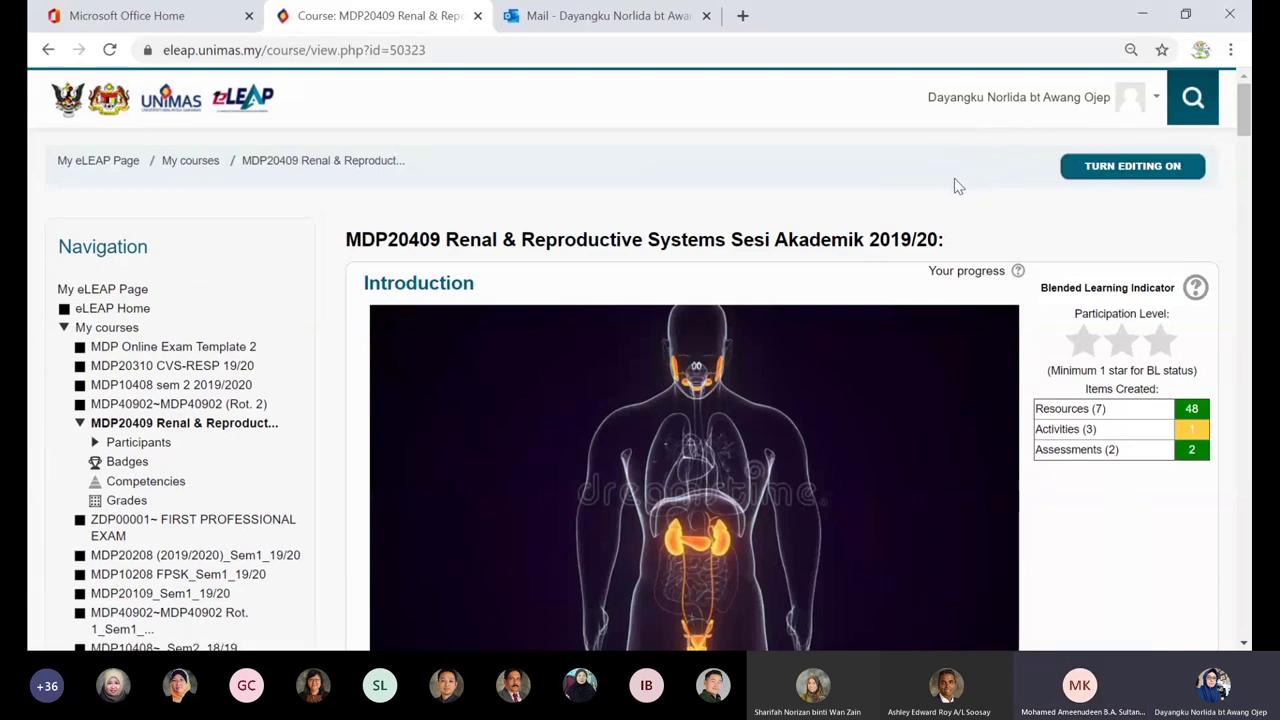
left_click(1100, 170)
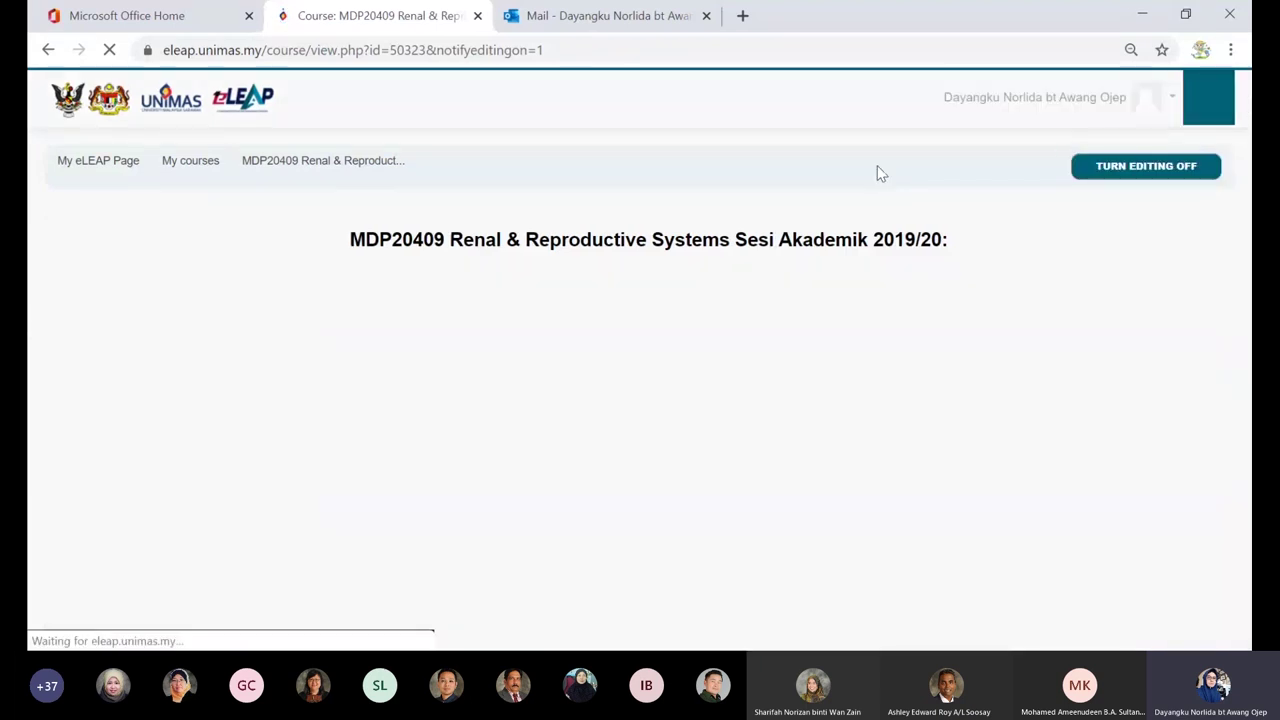
- Add a new Quiz activity to the Raya Break (25 May - 29 May) section
scroll(800, 280, "down", 2)
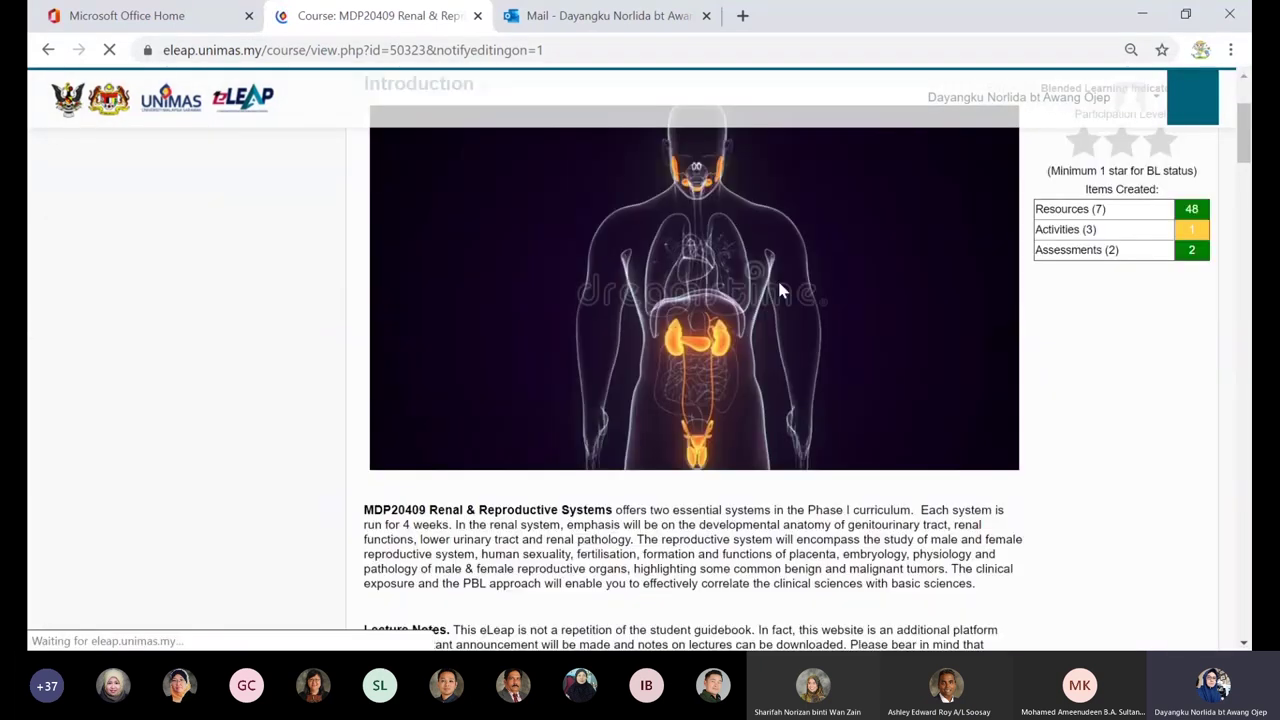
scroll(779, 284, "down", 15)
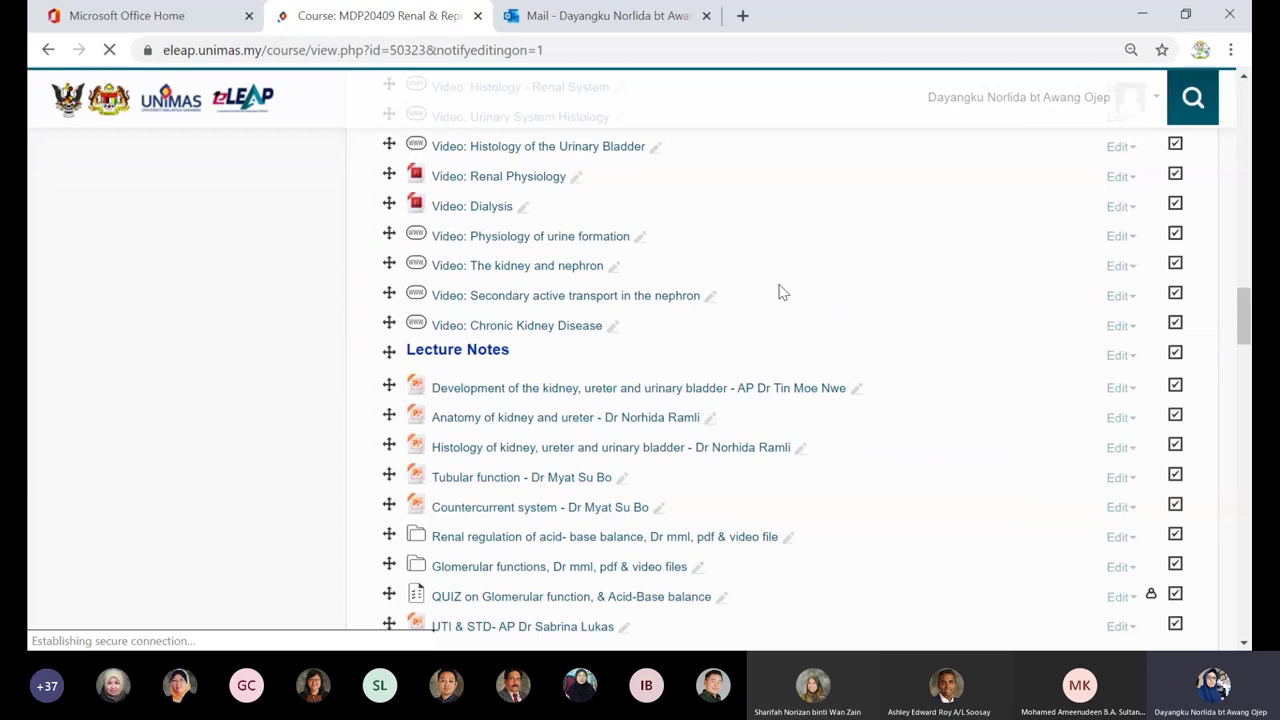
scroll(782, 292, "down", 15)
scroll(782, 294, "down", 4)
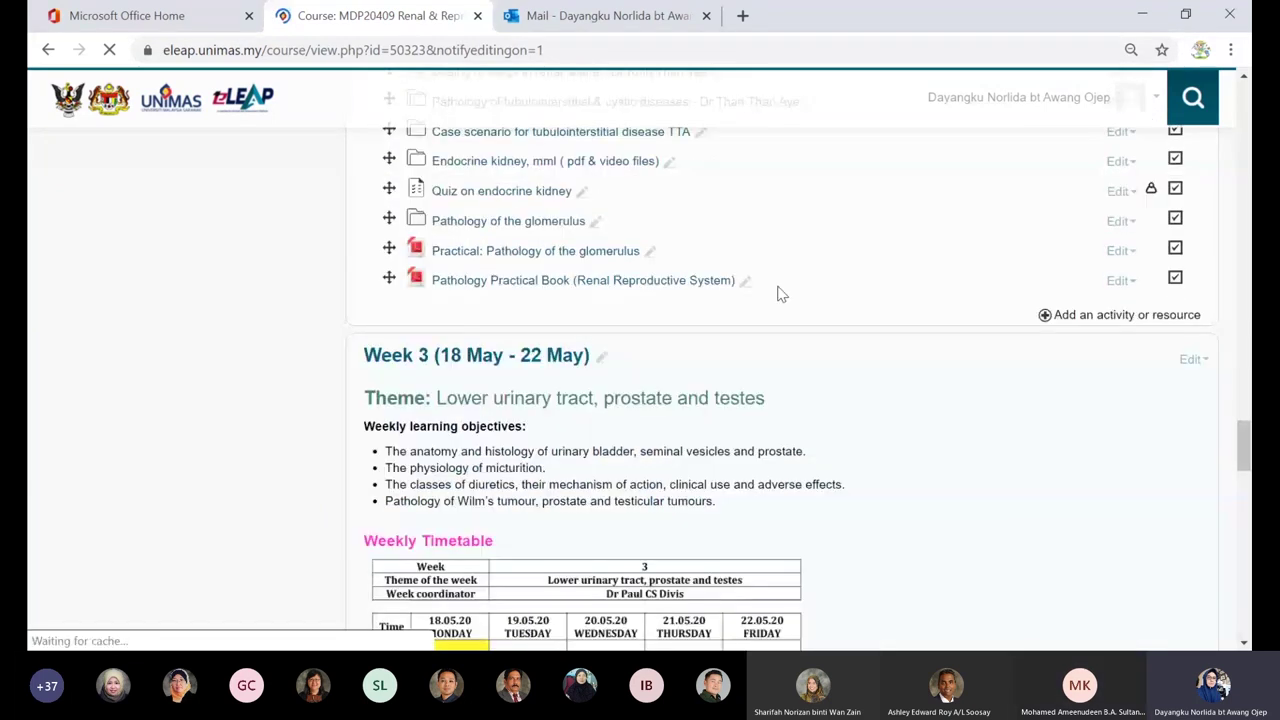
scroll(782, 294, "down", 10)
scroll(780, 292, "down", 15)
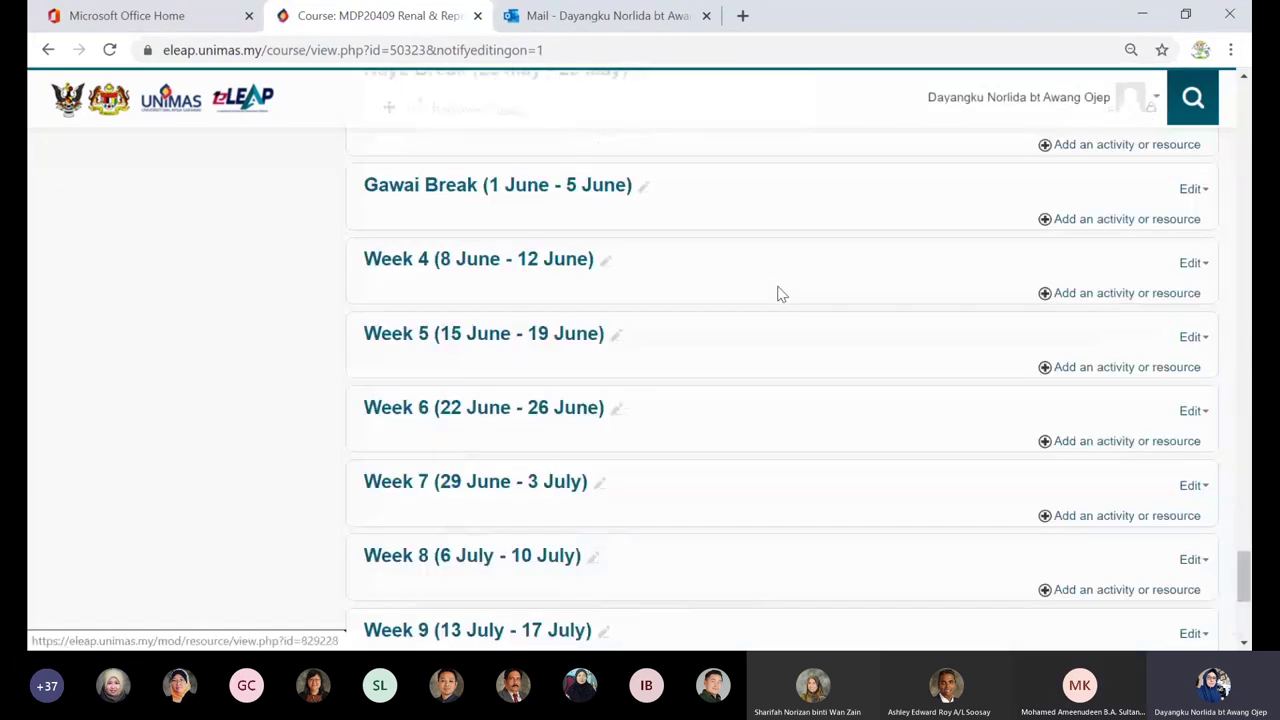
scroll(777, 291, "up", 1)
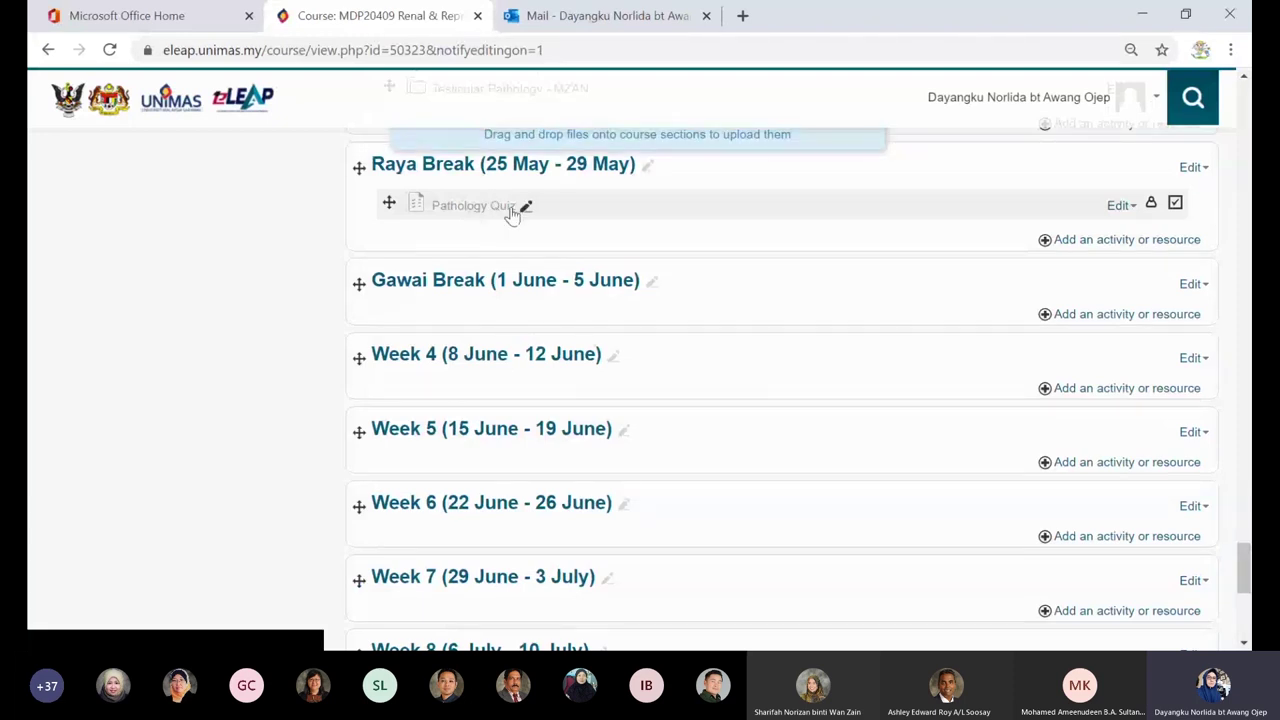
left_click(1045, 240)
left_click_drag(603, 329, 437, 566)
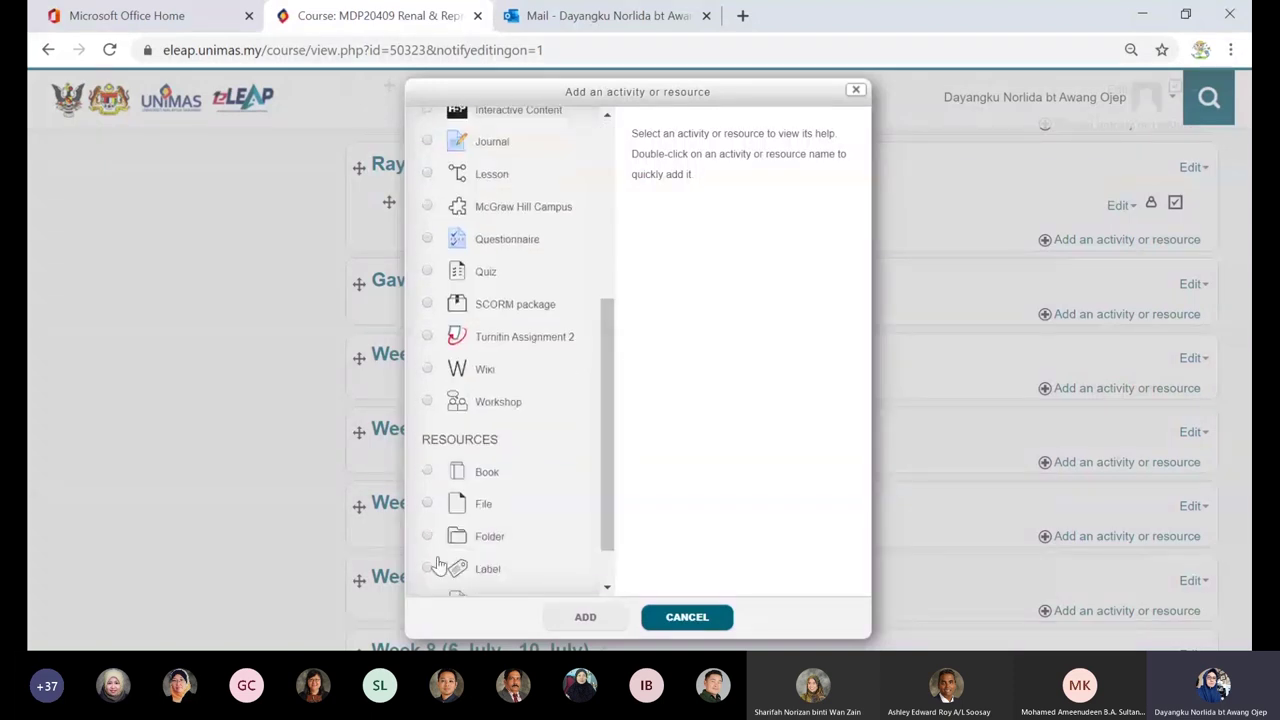
left_click(429, 280)
left_click(598, 617)
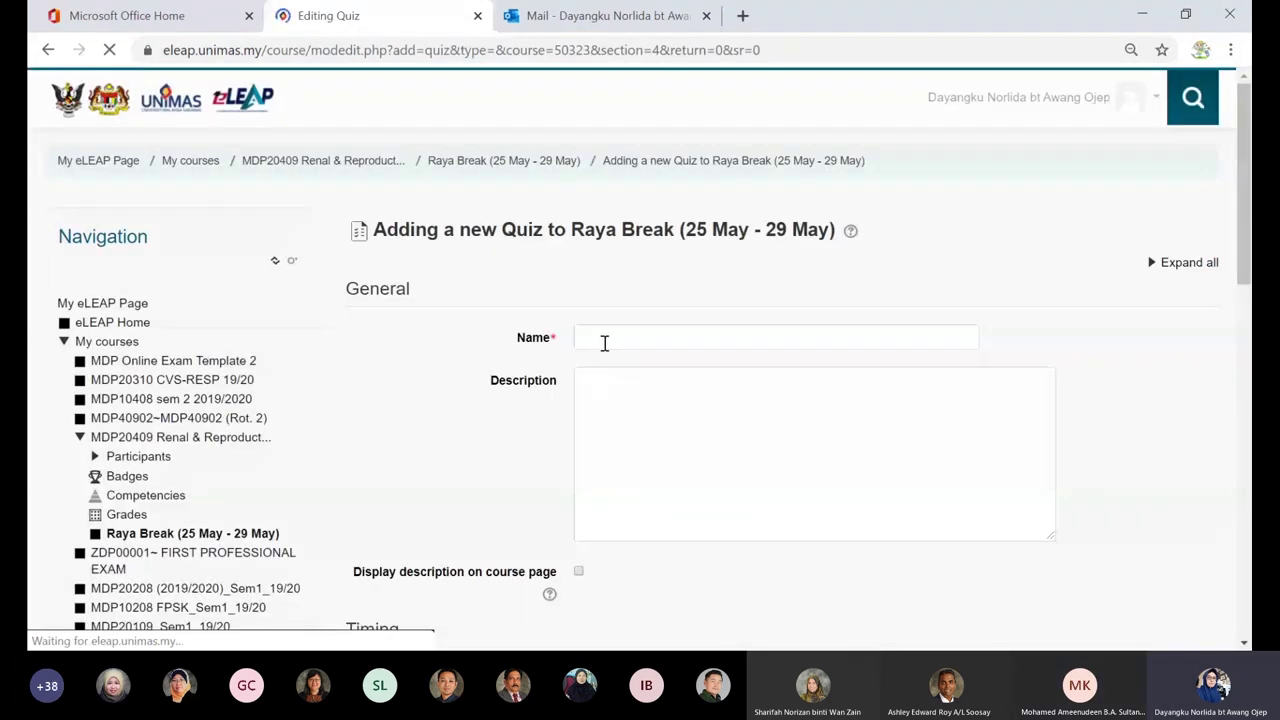
- Name the quiz "Pathology_BAQ" and enter "Dear students....." as its description
left_click(606, 334)
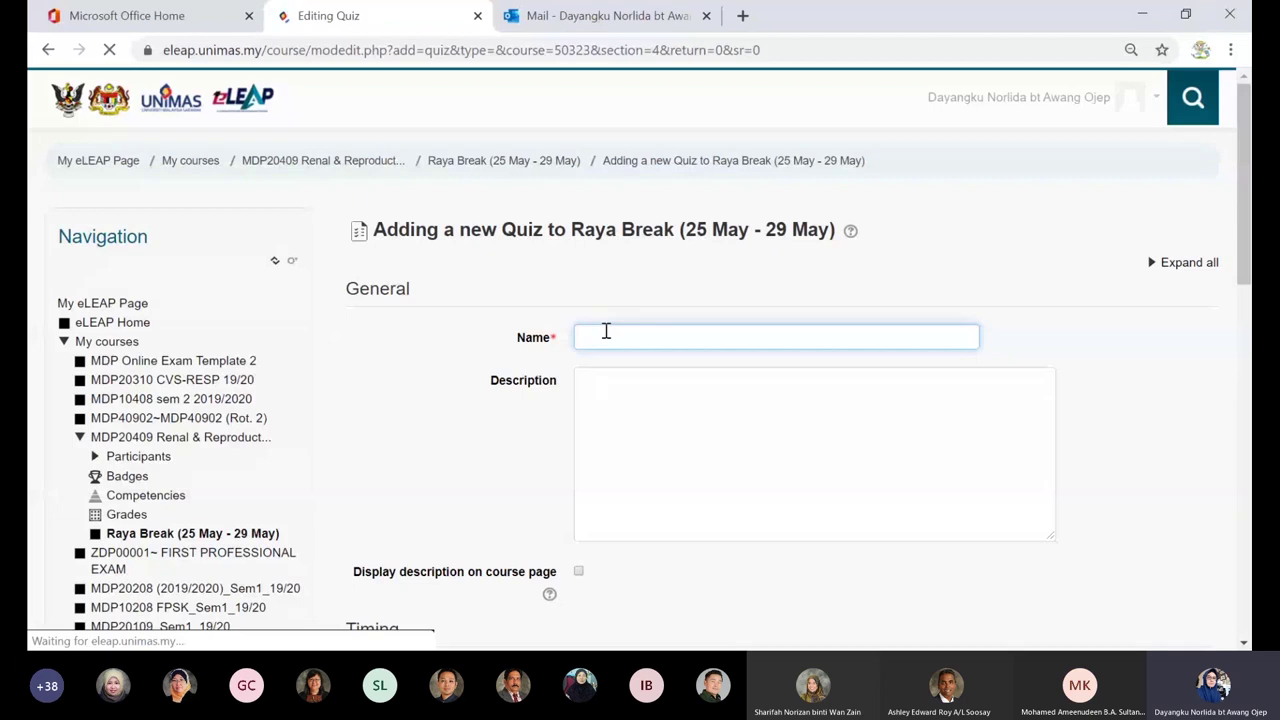
type("Pat")
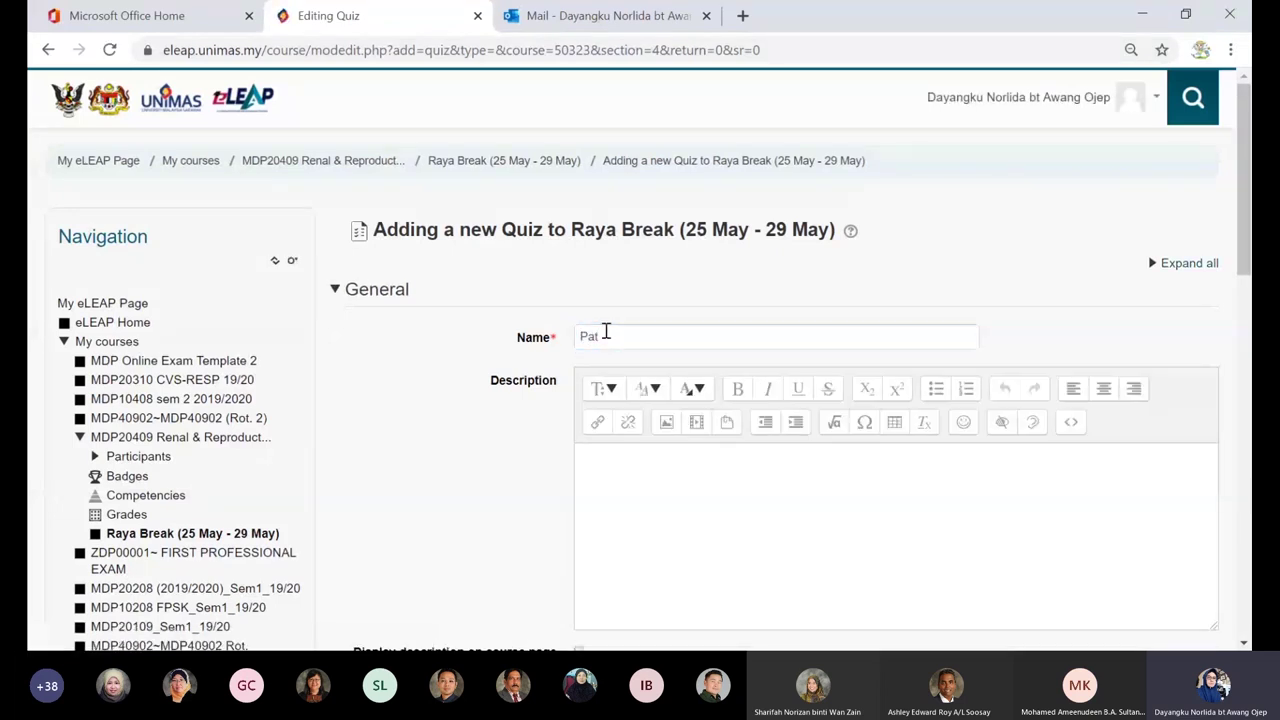
left_click(610, 336)
type("hology")
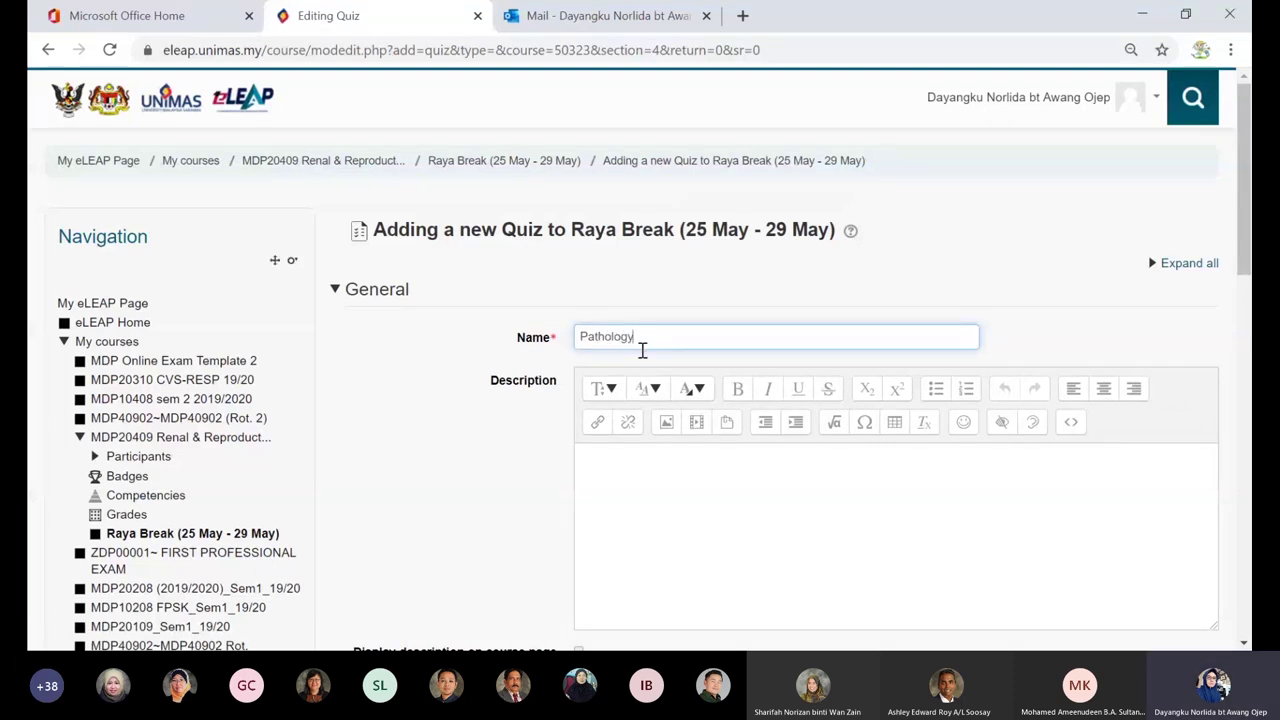
type("_BAQ")
left_click(630, 456)
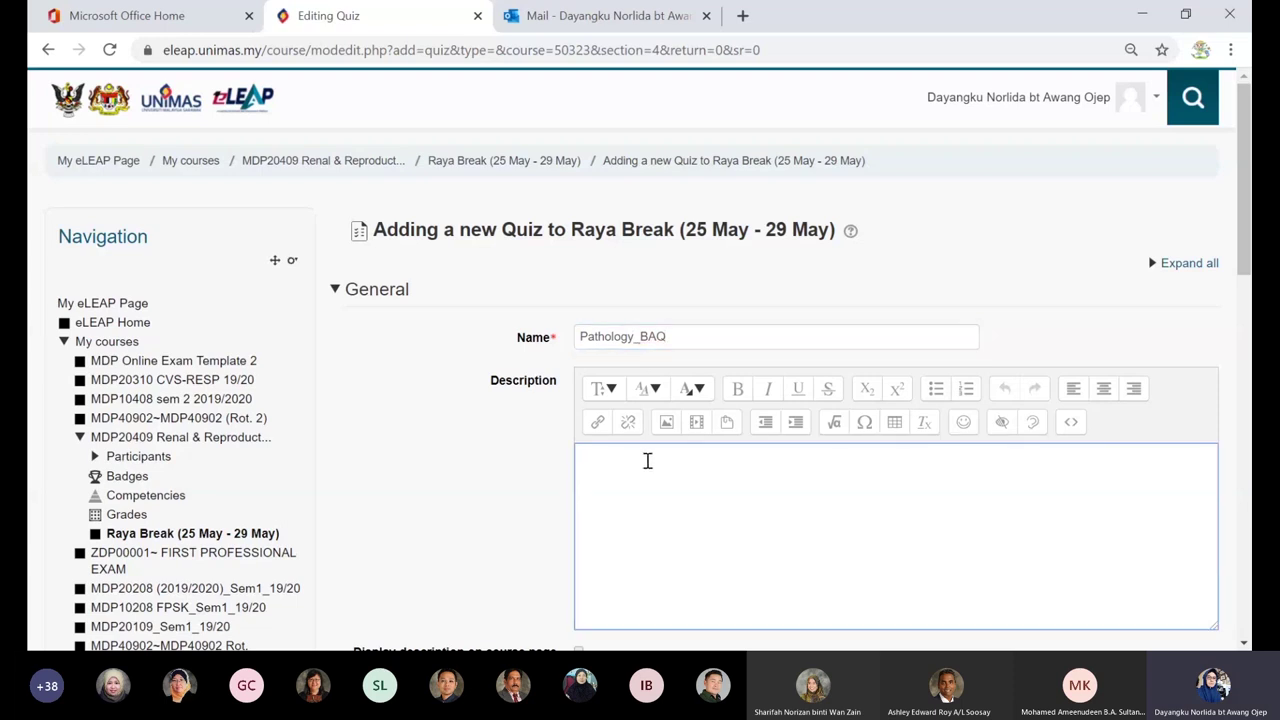
type("Dear students.....")
- Enable the quiz's opening and closing times in the Timing settings and set the hour of both to 16
scroll(655, 362, "down", 1)
scroll(652, 362, "down", 2)
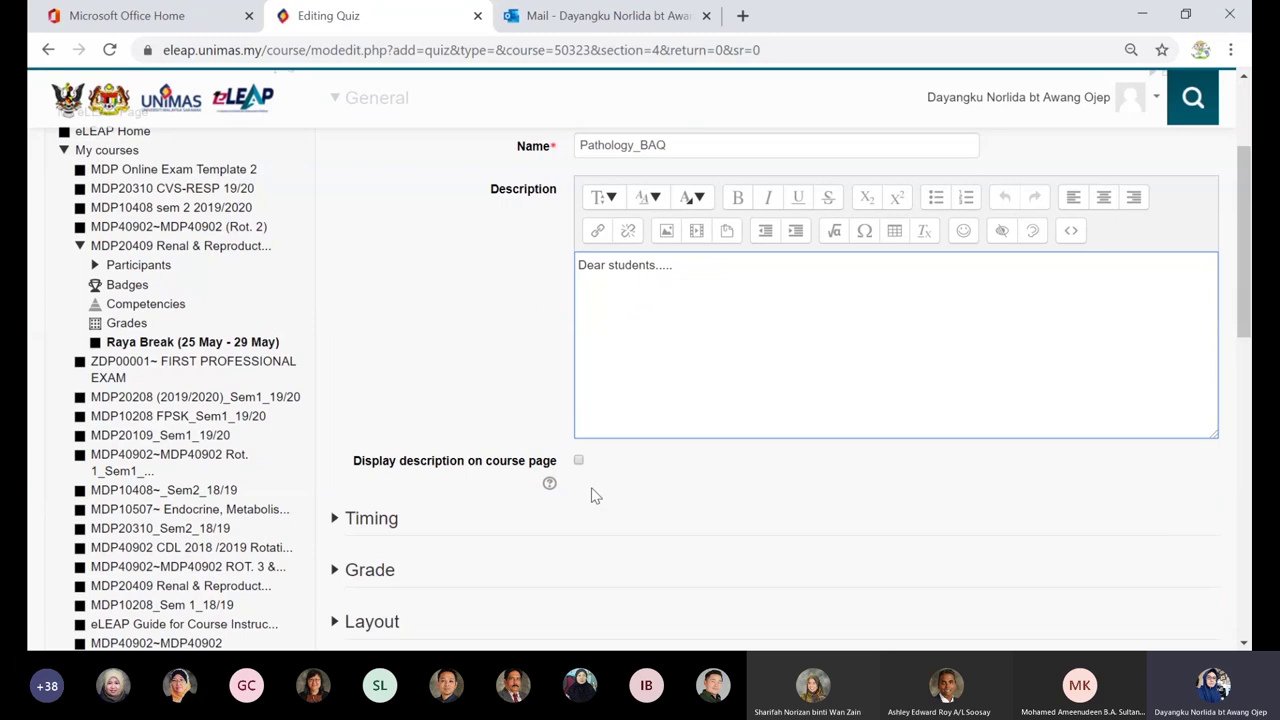
left_click(388, 527)
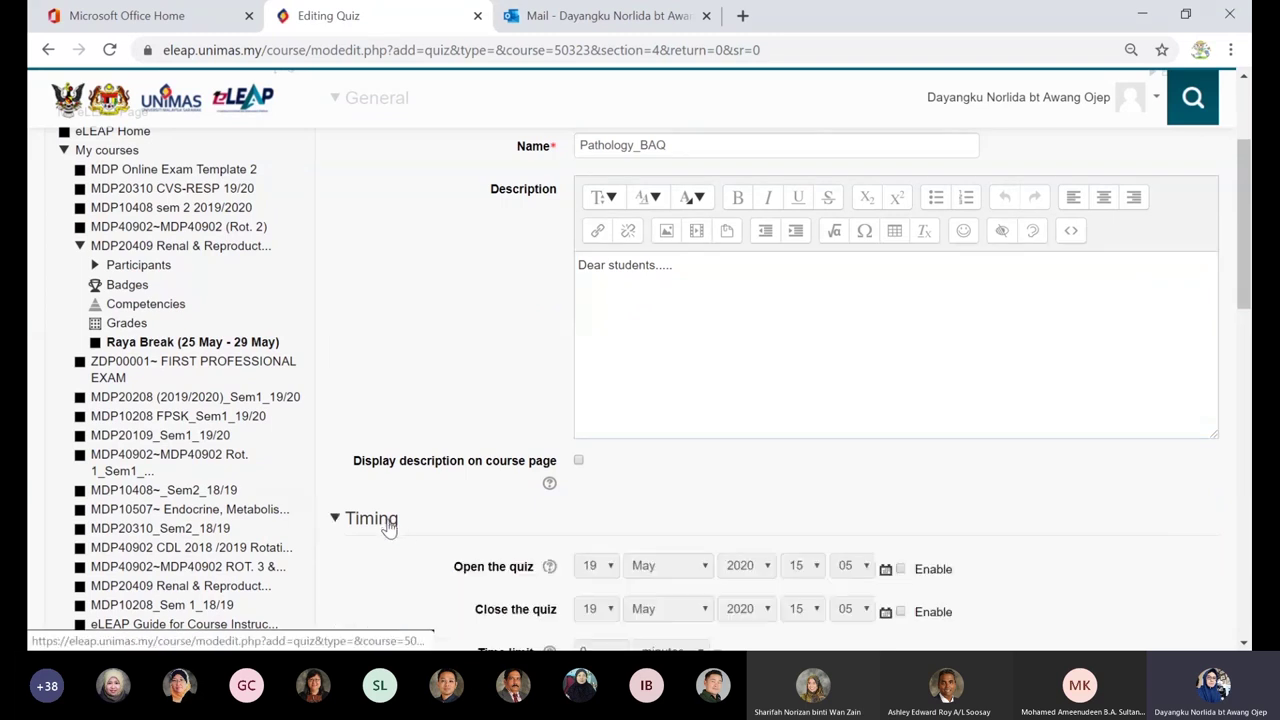
scroll(537, 507, "down", 2)
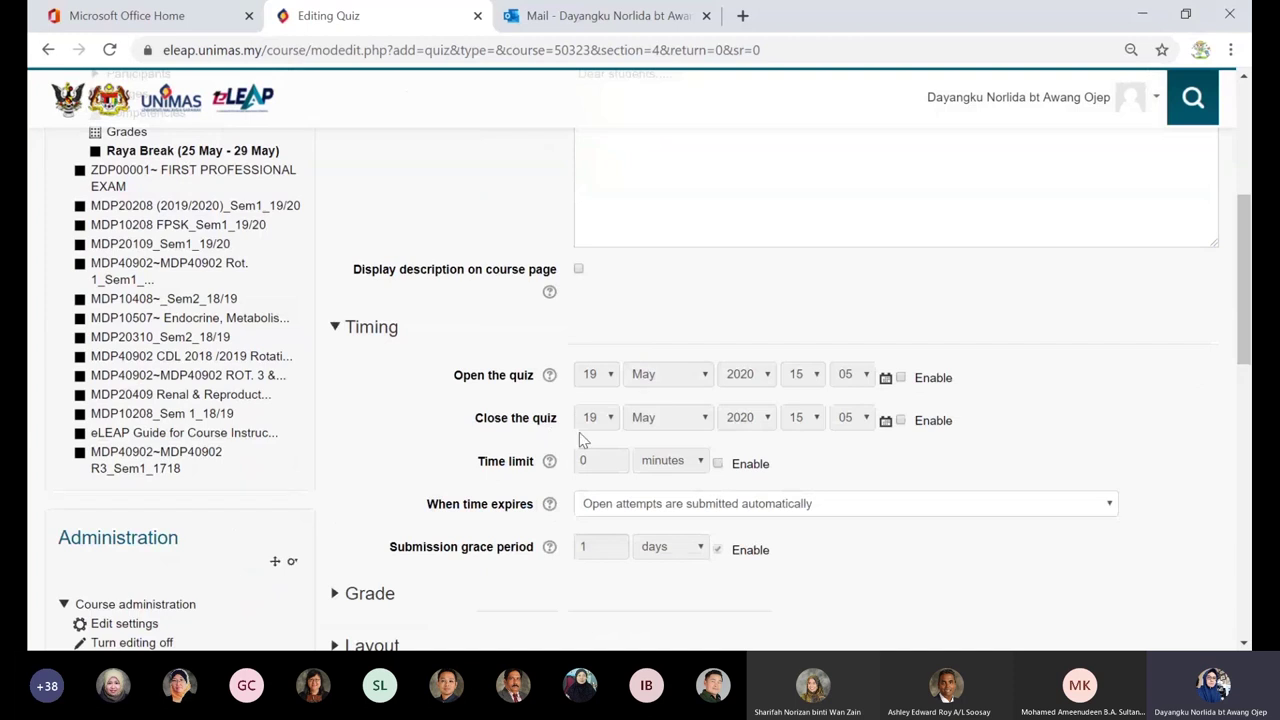
left_click(900, 378)
left_click(901, 421)
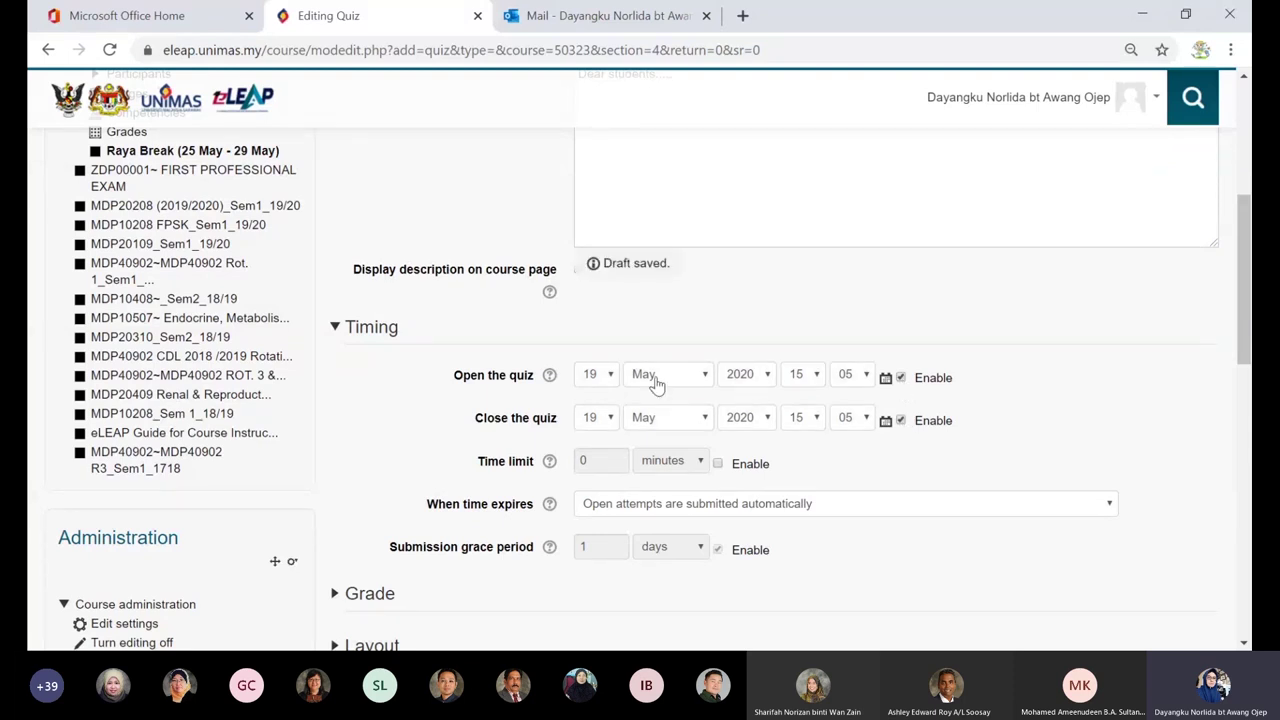
left_click(815, 376)
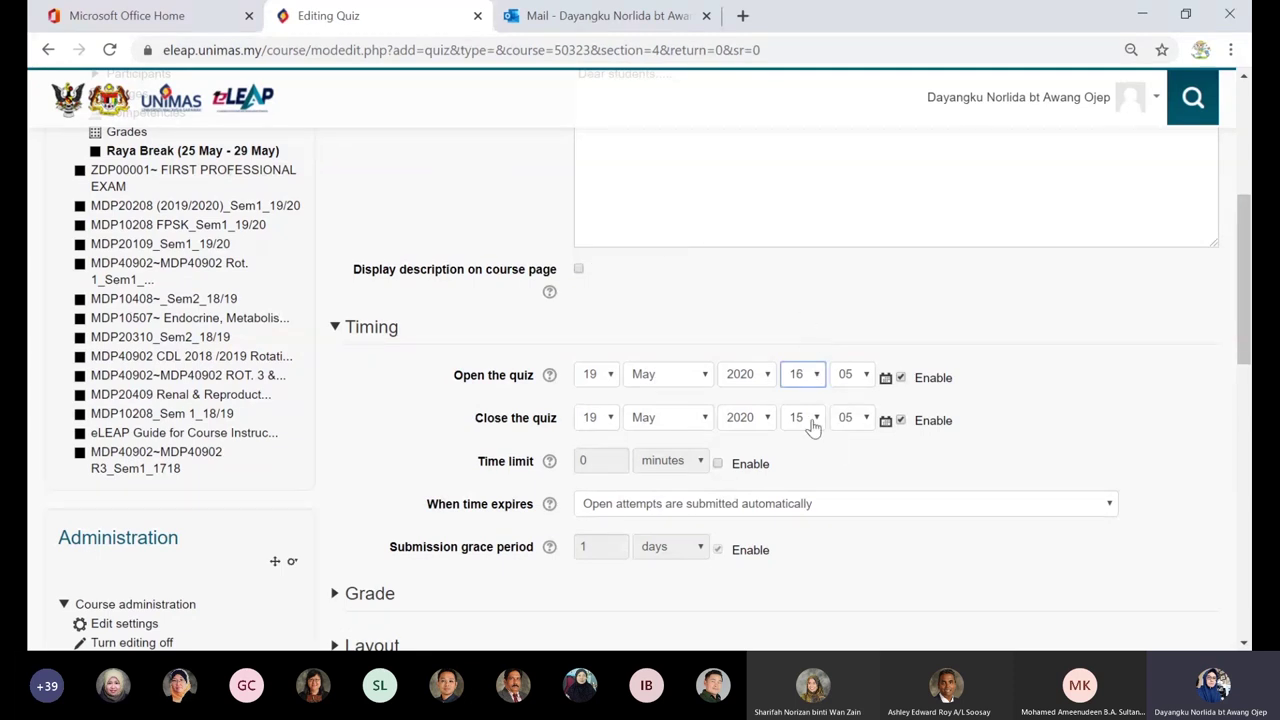
left_click(815, 423)
left_click(818, 424)
left_click(840, 437)
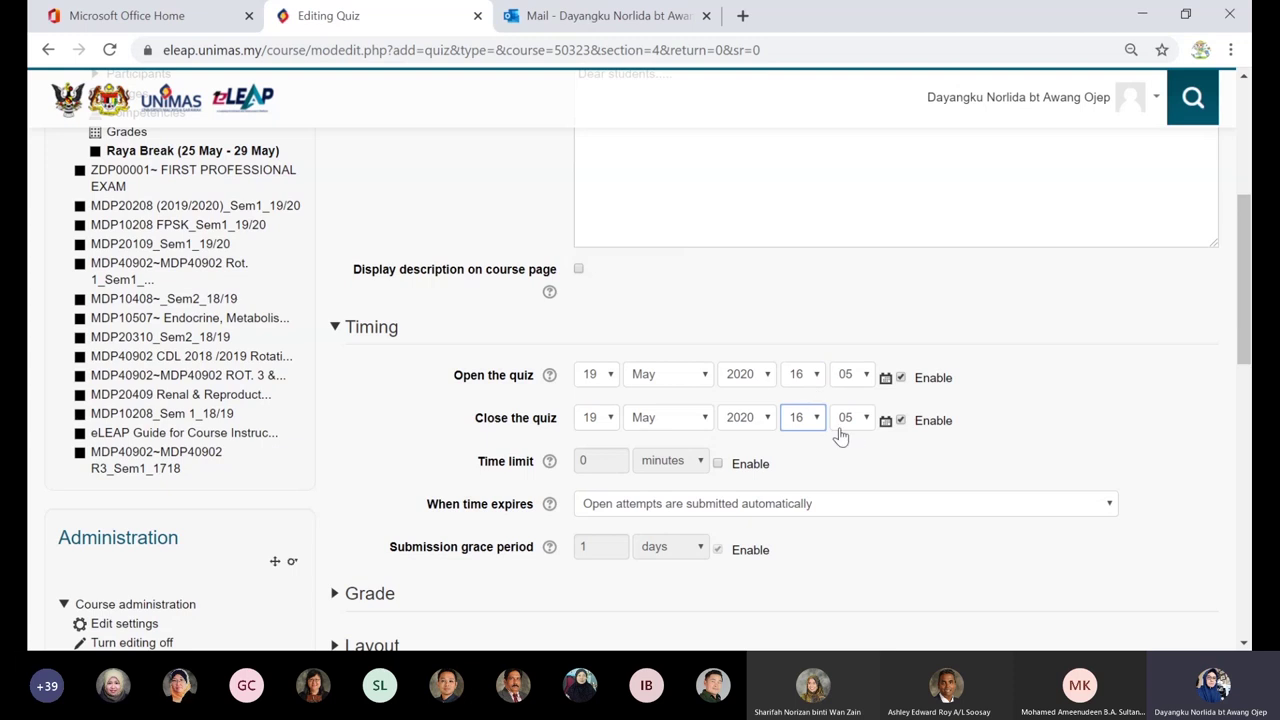
- Enable the quiz's time limit and set it to 30 minutes
left_click(718, 465)
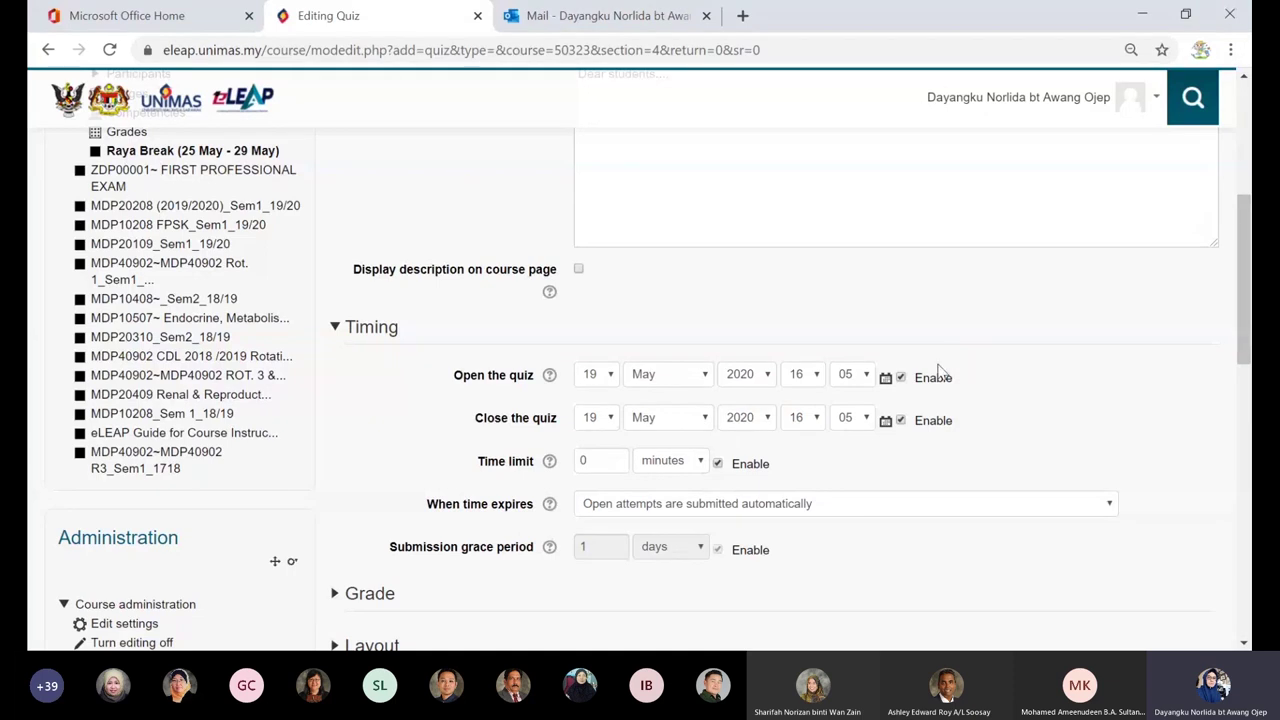
left_click(604, 466)
key("BackSpace")
type("30")
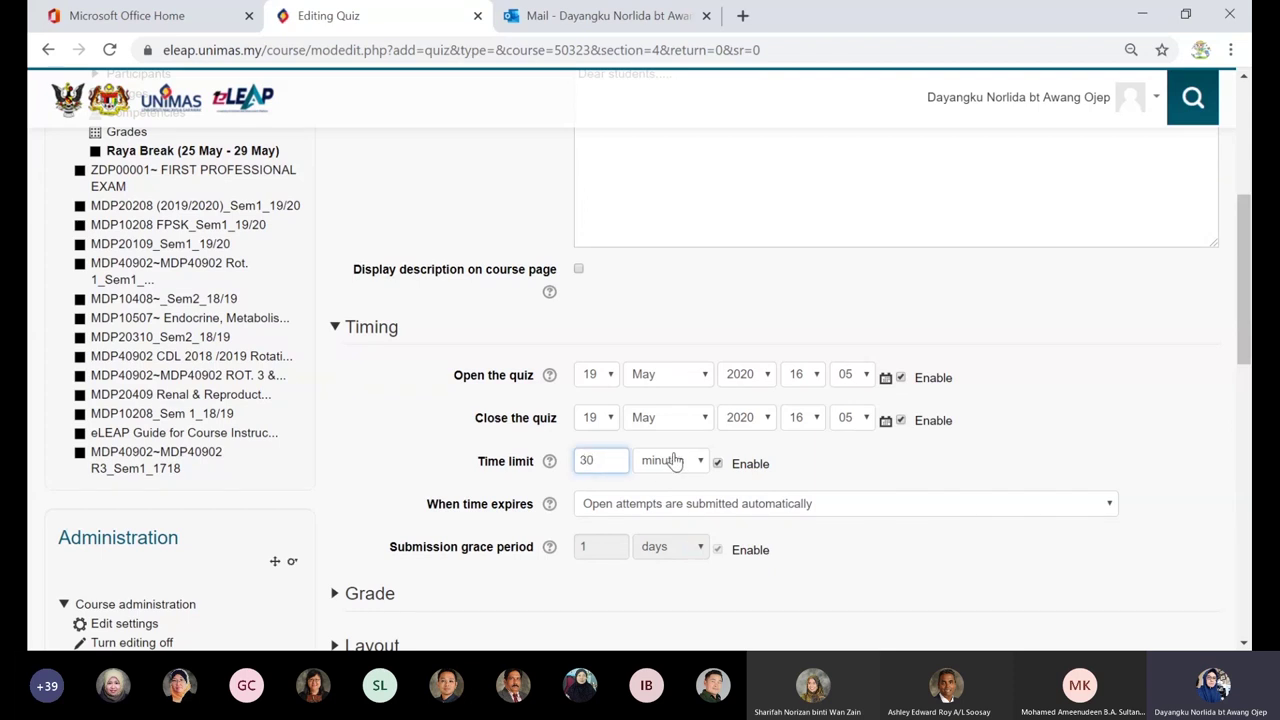
- Examine the quiz's Grade, Layout and Question behaviour settings, including the choices for starting a new page
scroll(680, 462, "down", 1)
left_click(355, 500)
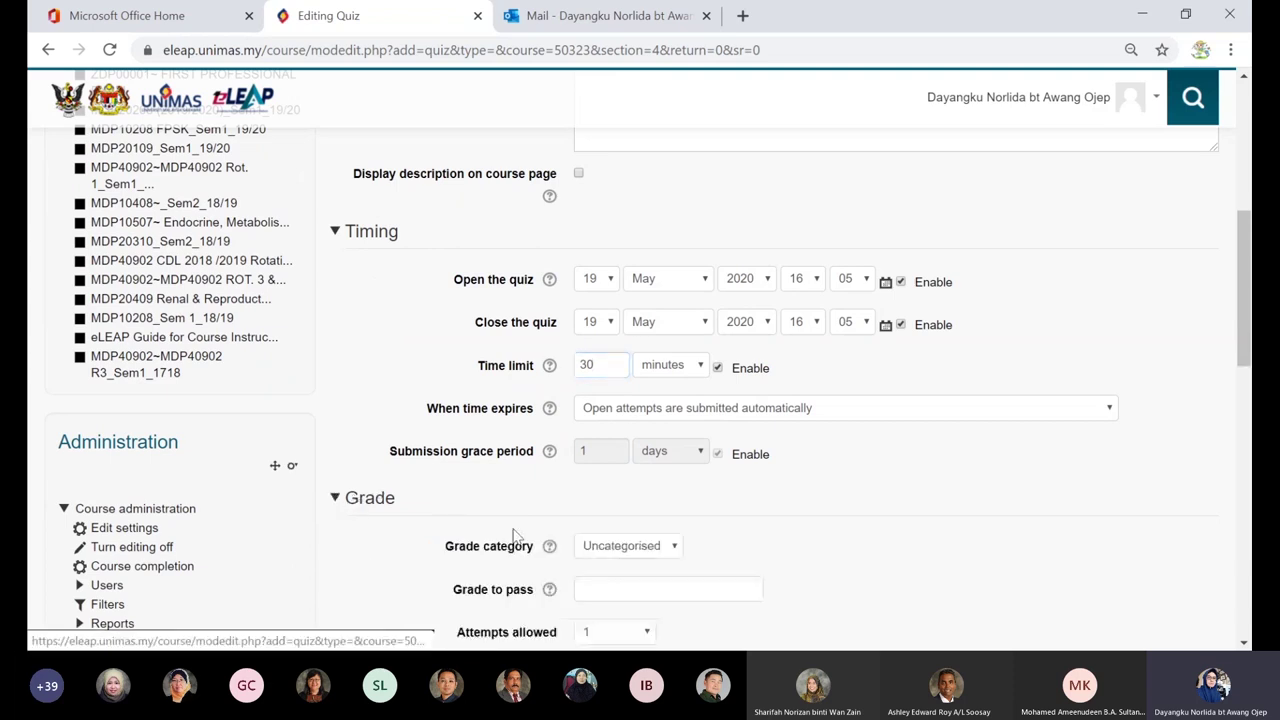
scroll(569, 531, "down", 2)
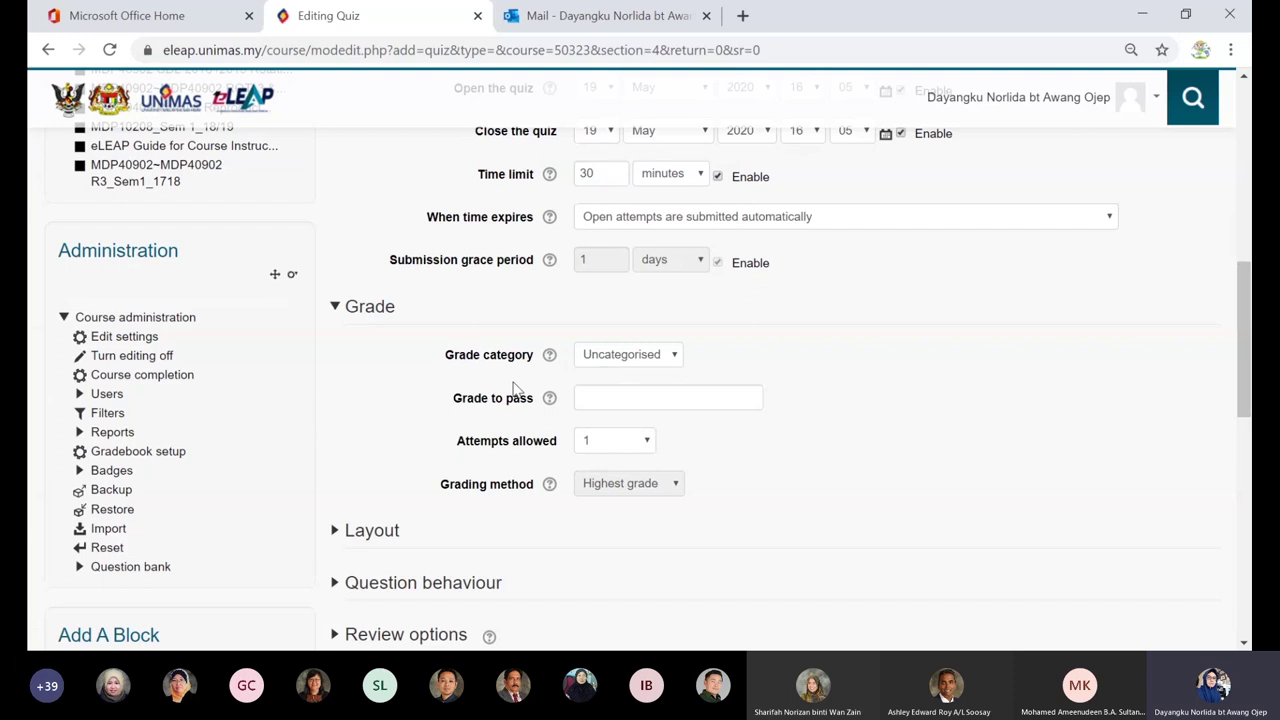
left_click(345, 530)
scroll(650, 500, "down", 2)
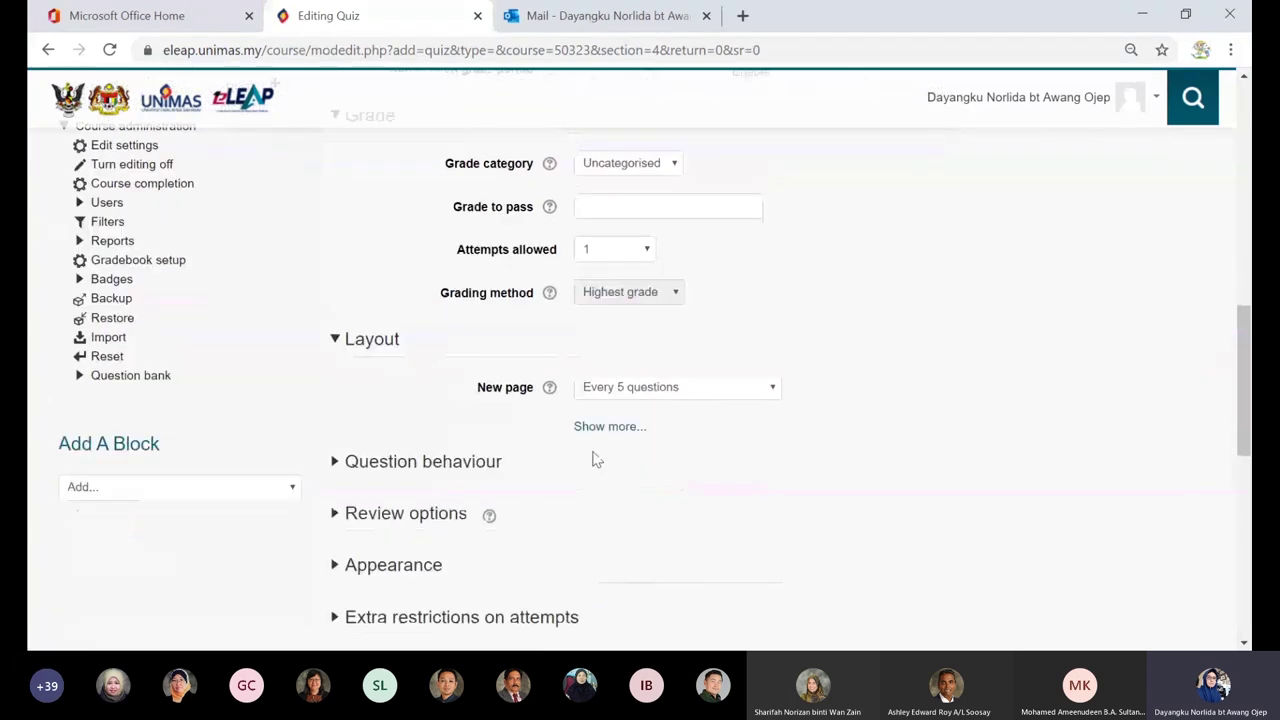
left_click(769, 396)
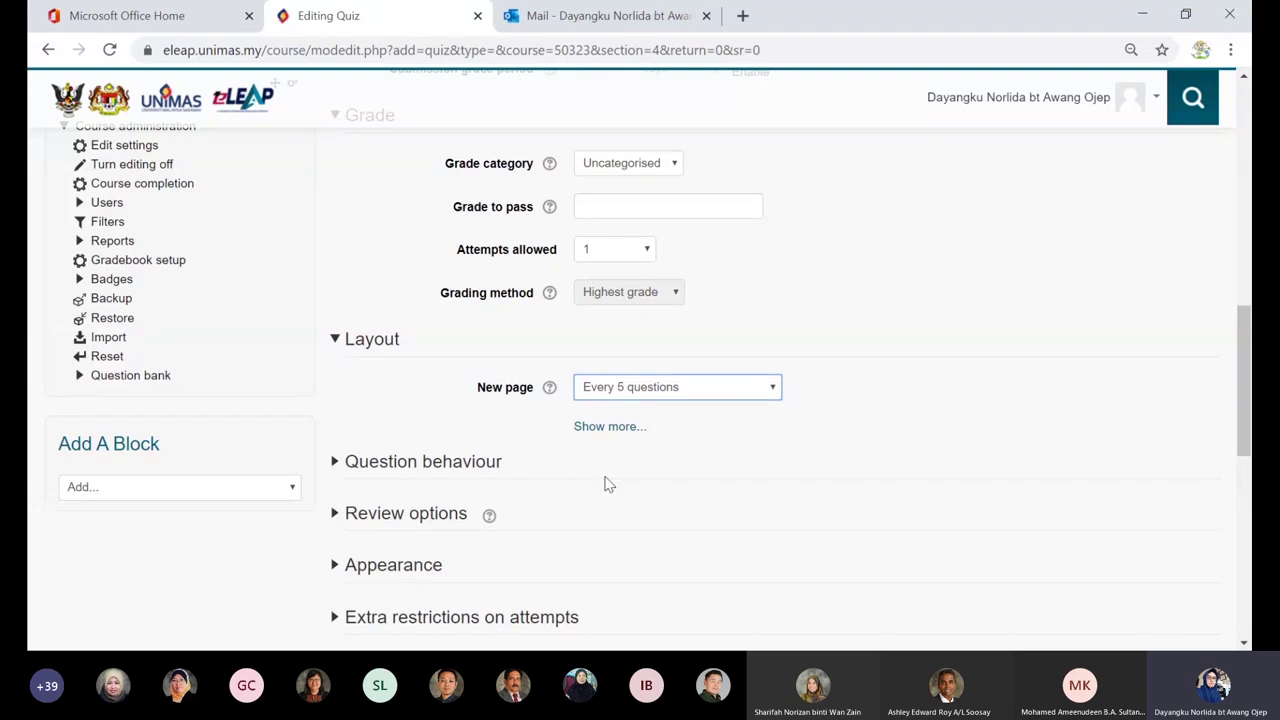
left_click(446, 465)
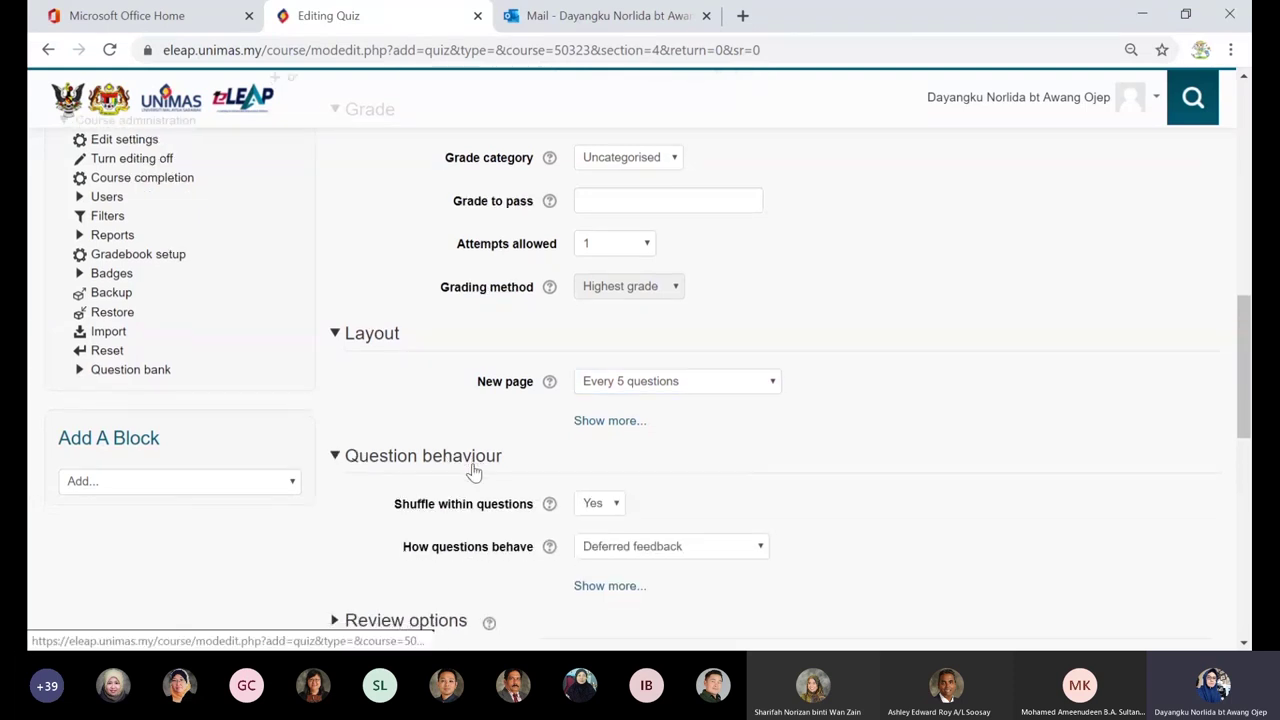
scroll(474, 471, "down", 2)
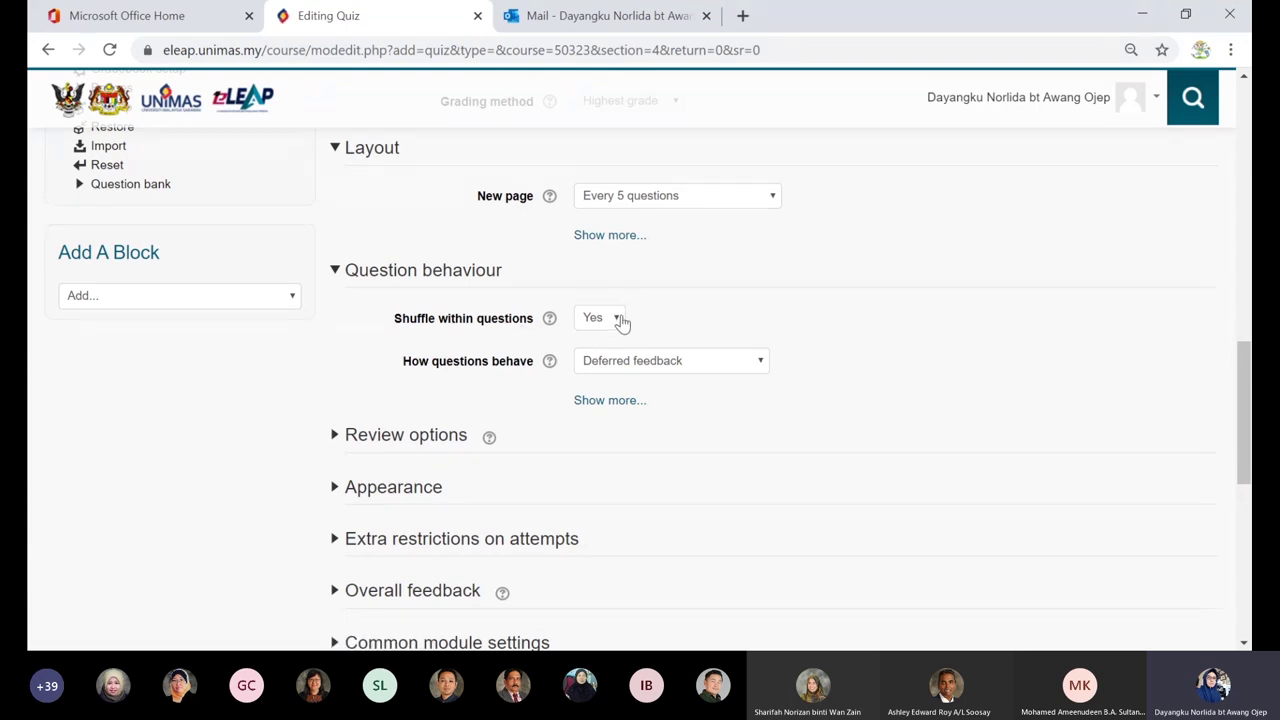
- In Review options, disable The attempt, Marks and Overall feedback immediately after the attempt, and The attempt while the quiz is still open
left_click(405, 435)
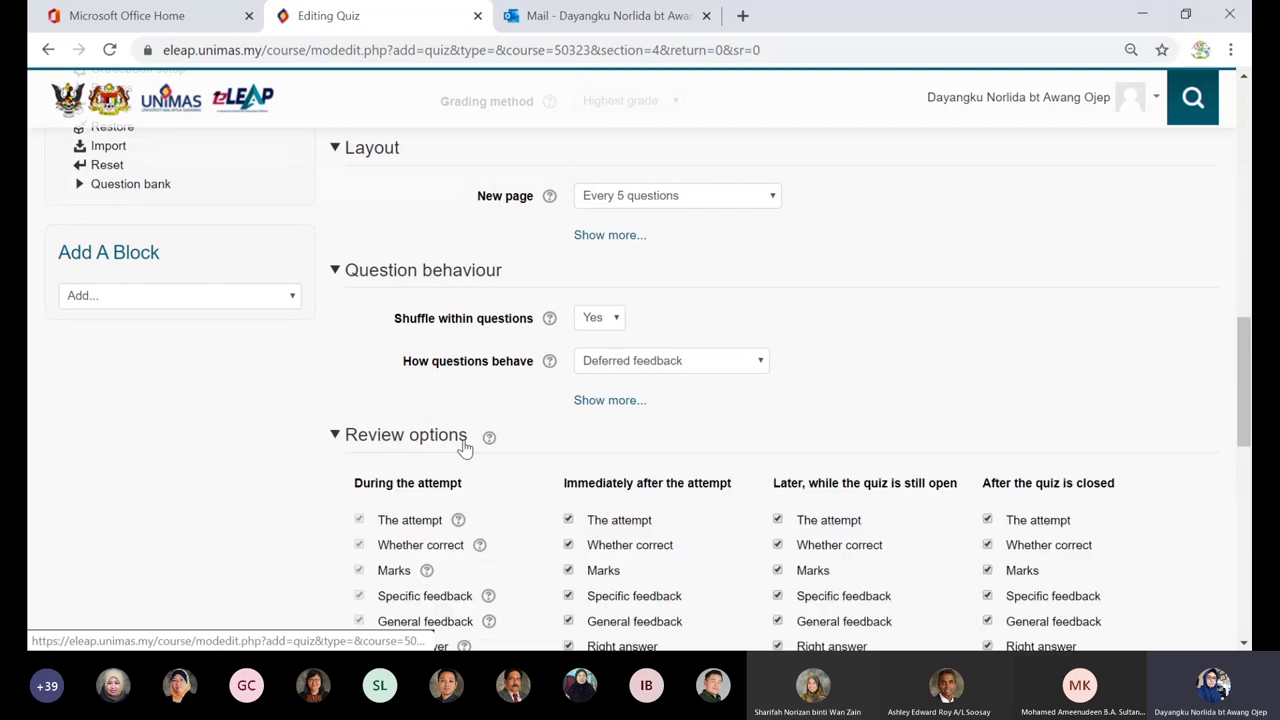
scroll(534, 486, "down", 2)
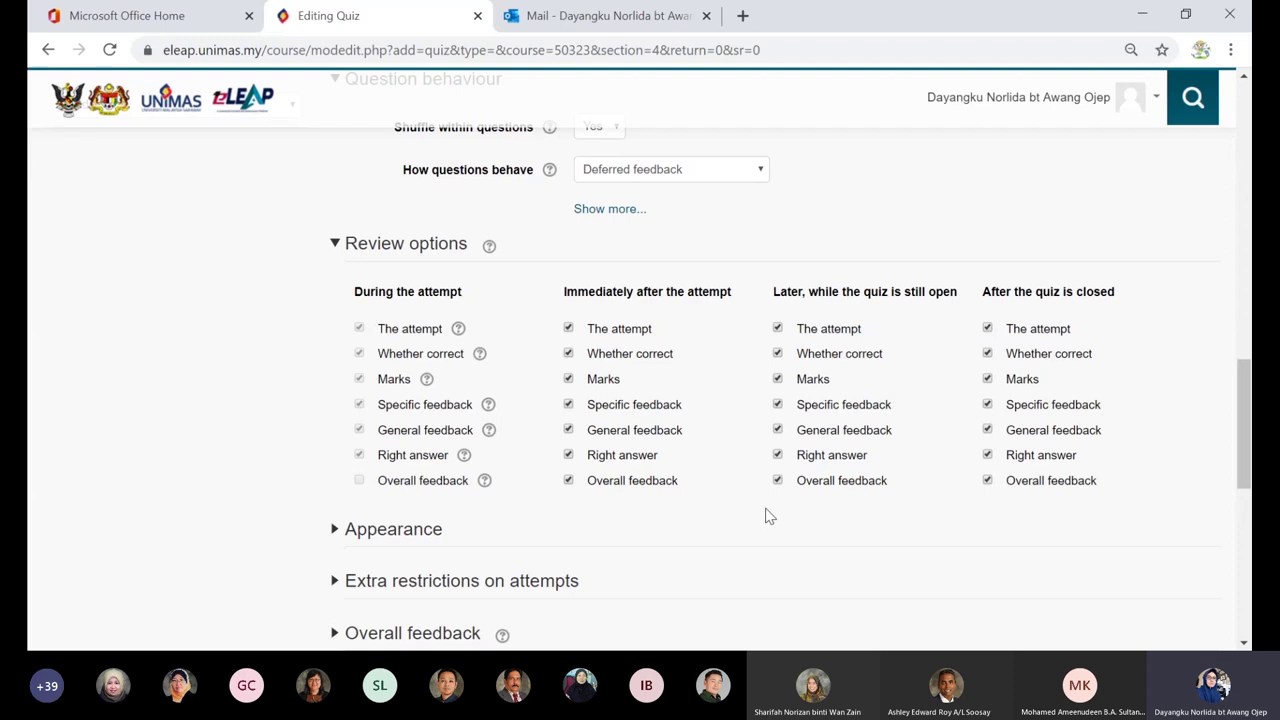
left_click(568, 328)
left_click(568, 378)
left_click(568, 480)
left_click(777, 328)
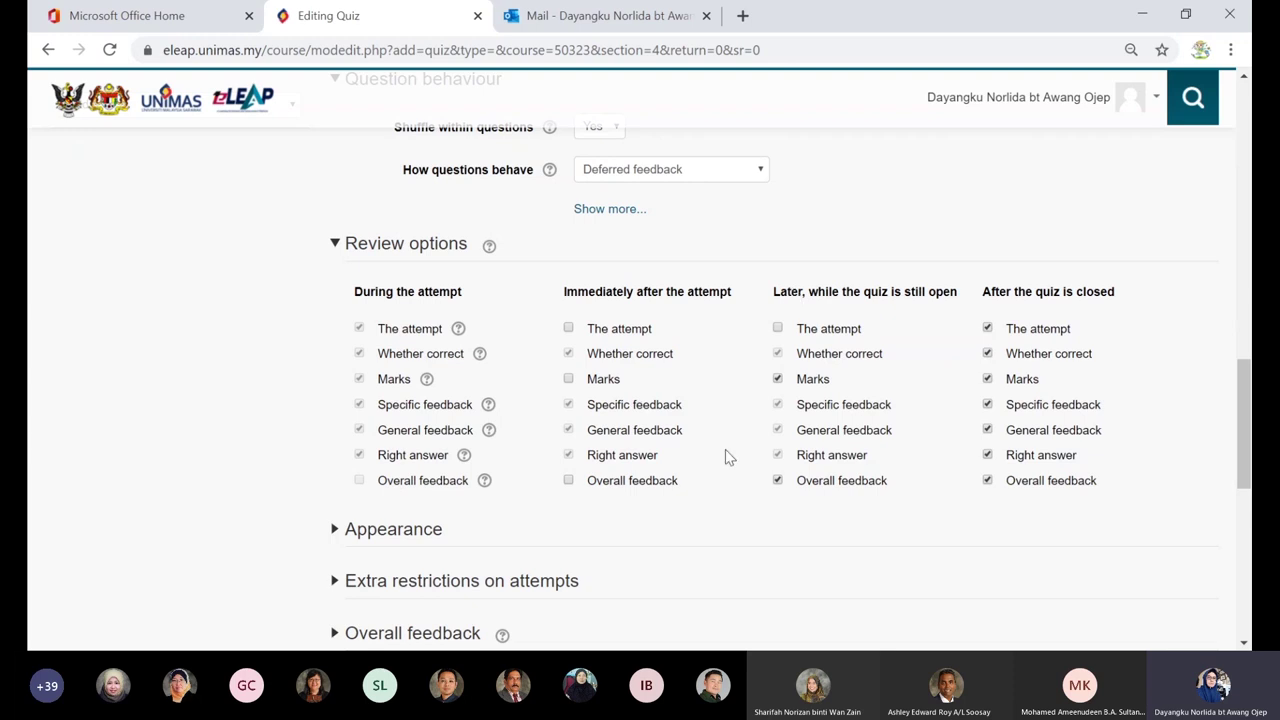
scroll(726, 454, "down", 1)
scroll(500, 460, "down", 1)
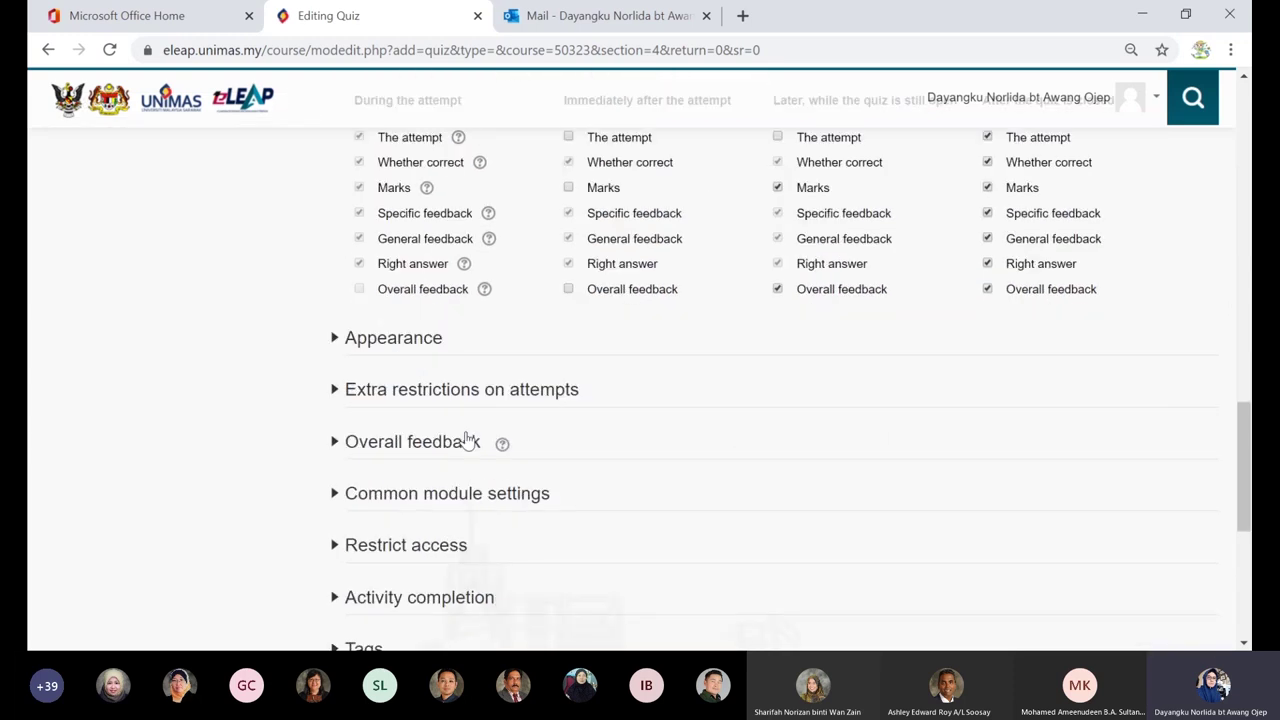
- Expand the quiz's Appearance settings, save the quiz and display it
left_click(391, 340)
scroll(476, 450, "down", 1)
scroll(476, 450, "down", 3)
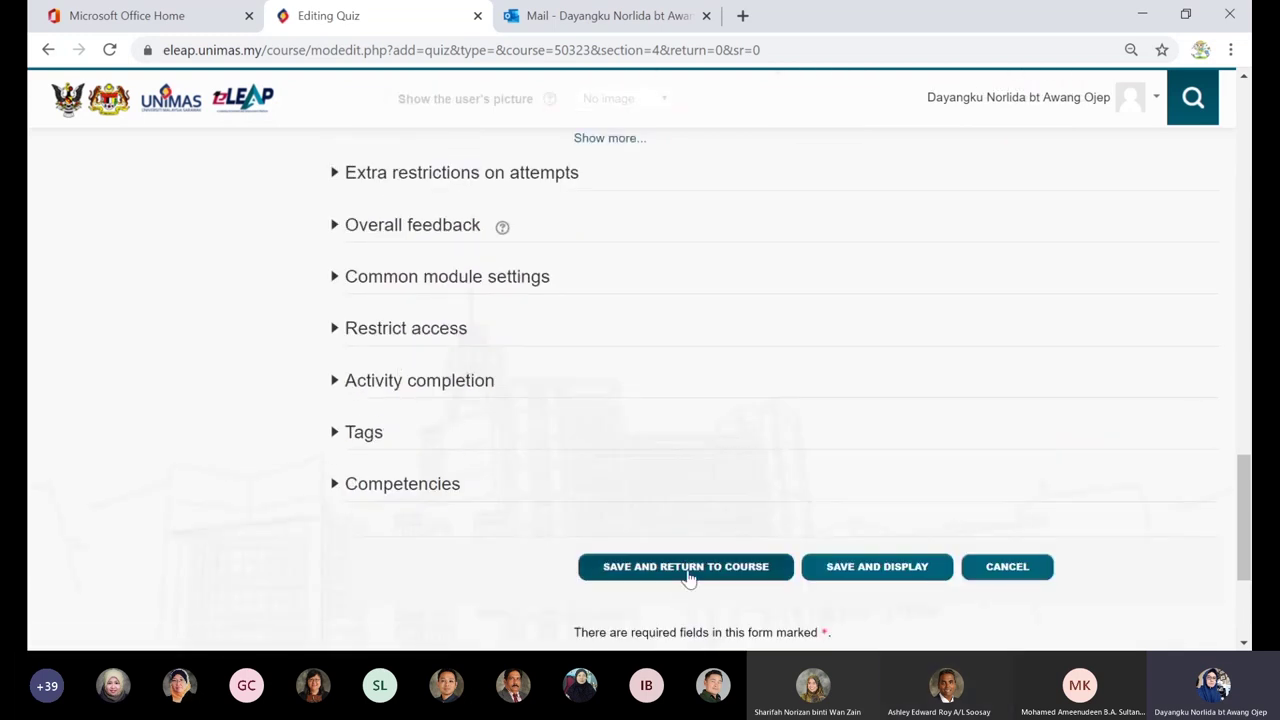
left_click(842, 576)
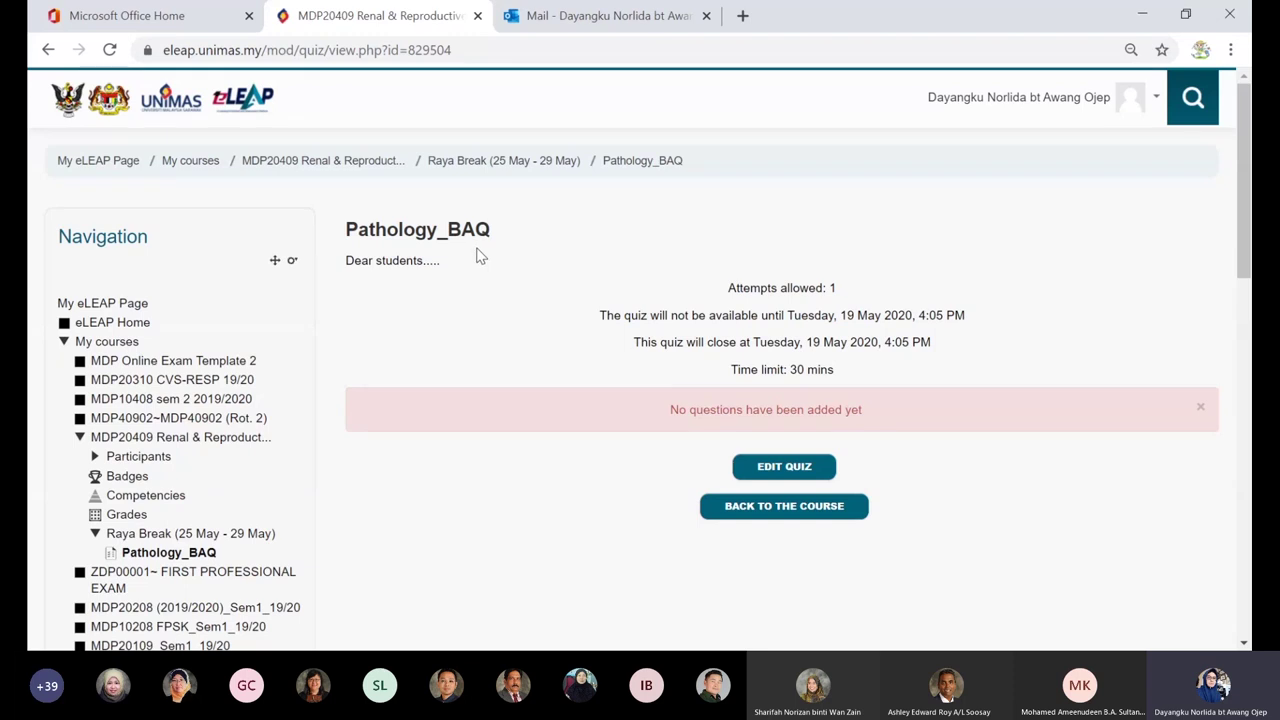
- Open the question bank for the Pathology_BAQ quiz and look through its existing questions
scroll(478, 256, "down", 6)
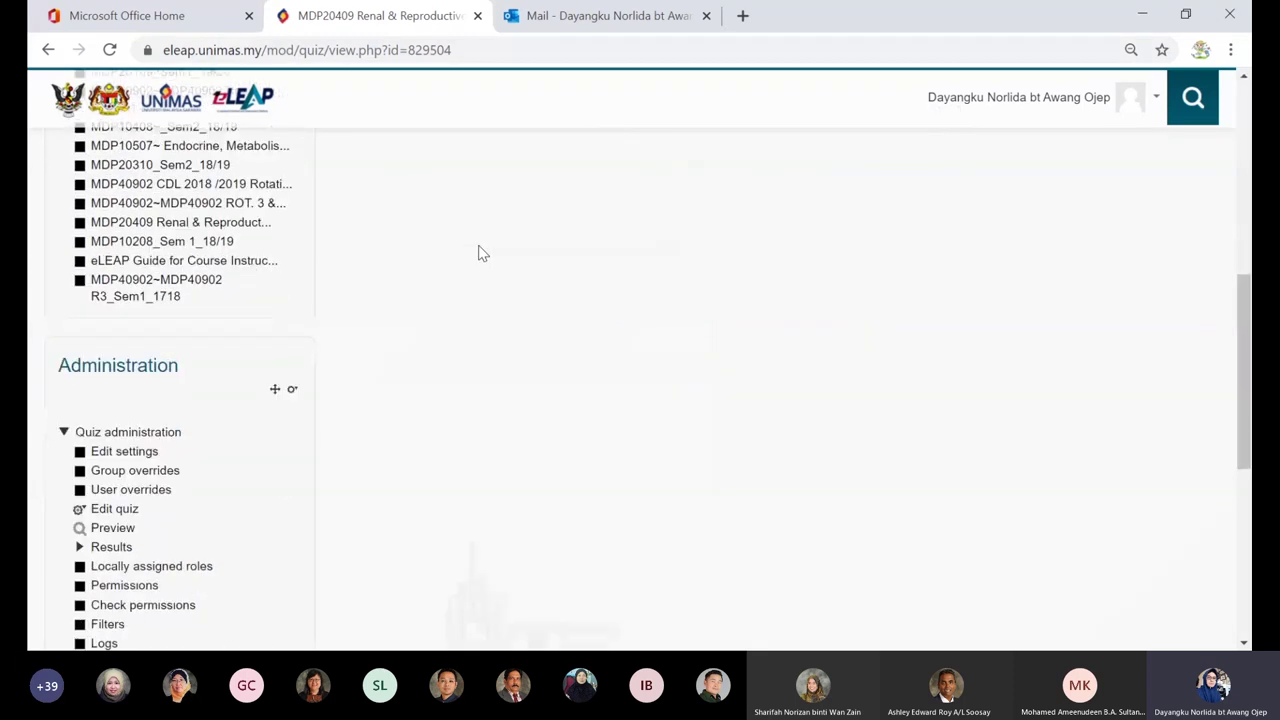
scroll(478, 252, "up", 6)
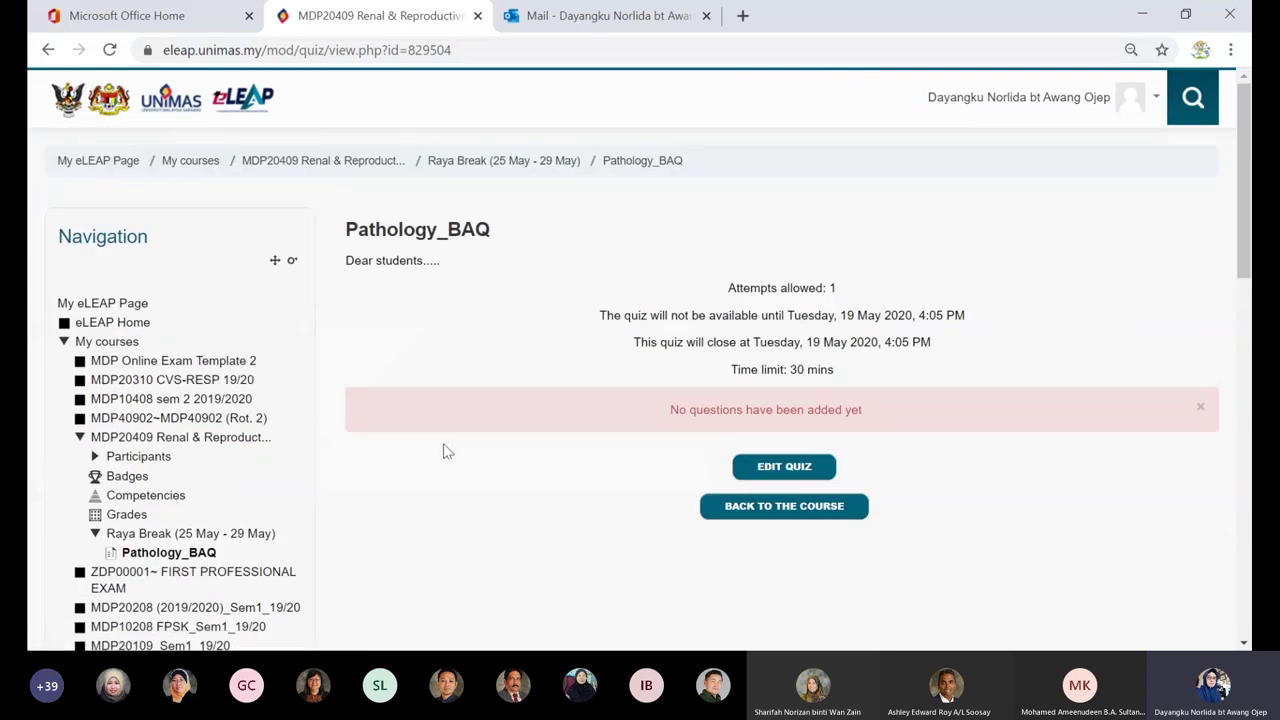
scroll(445, 452, "down", 6)
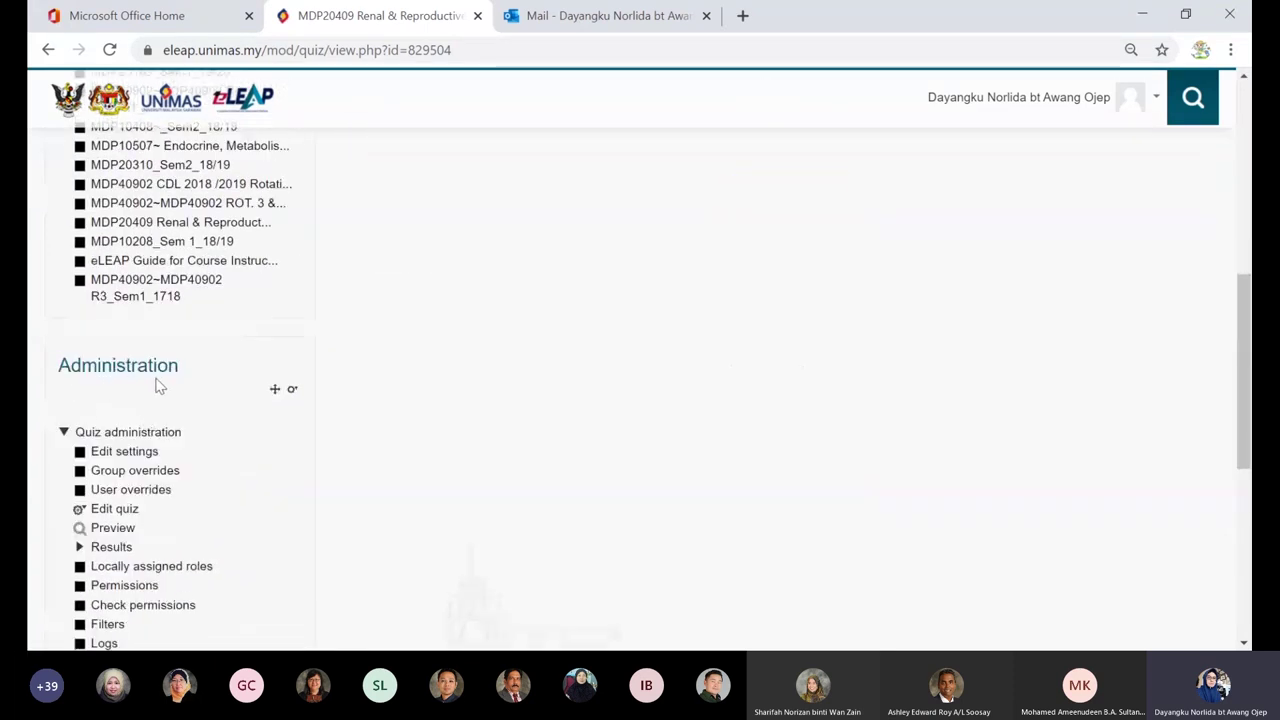
scroll(165, 402, "down", 3)
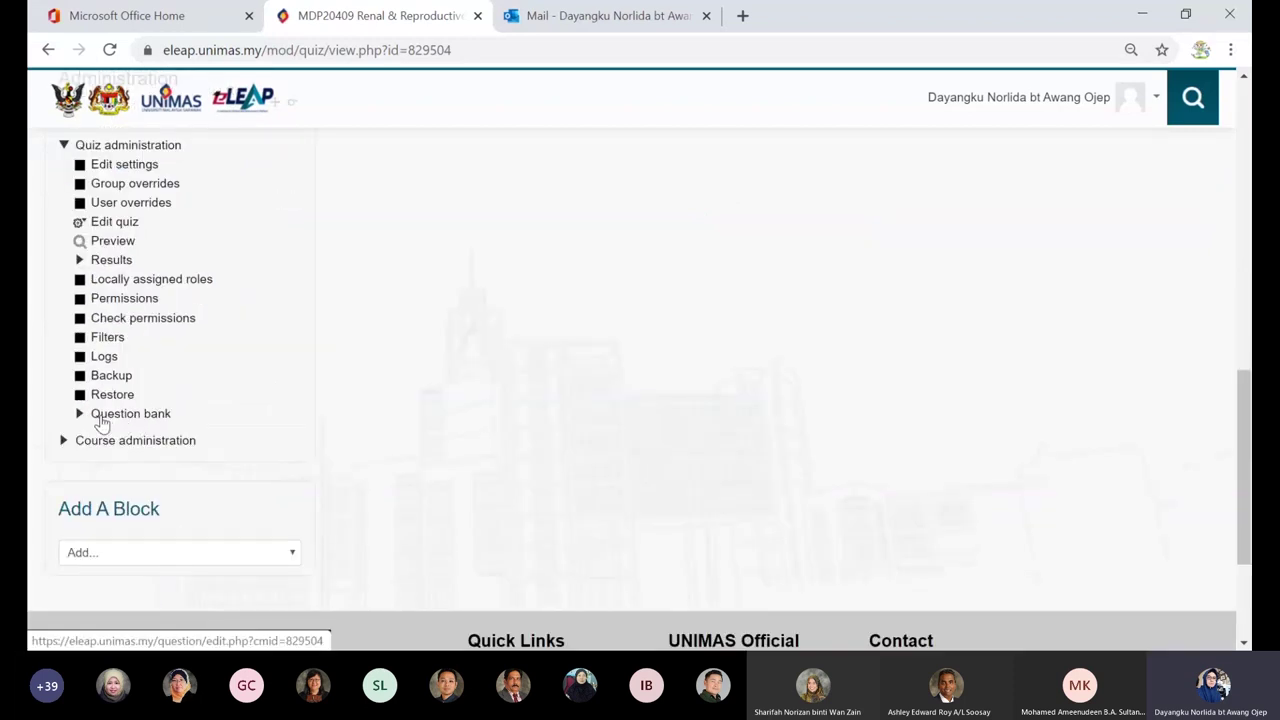
left_click(103, 419)
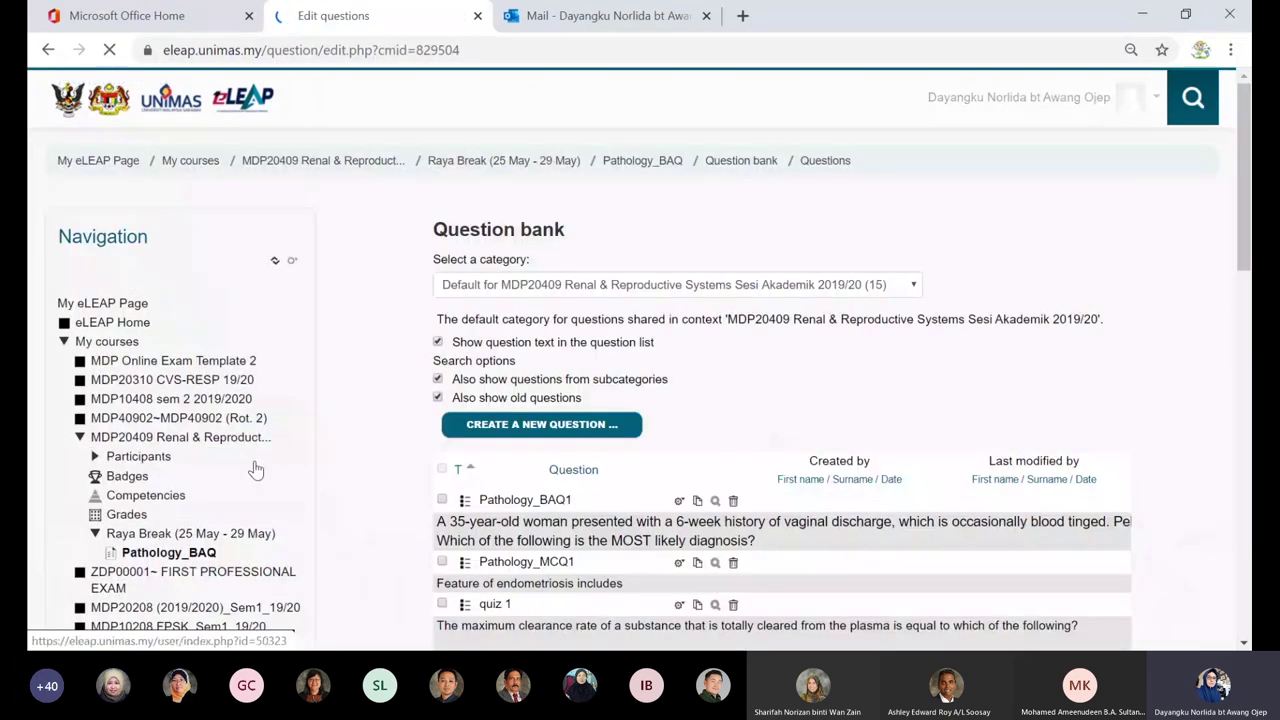
scroll(150, 490, "down", 15)
scroll(200, 400, "up", 14)
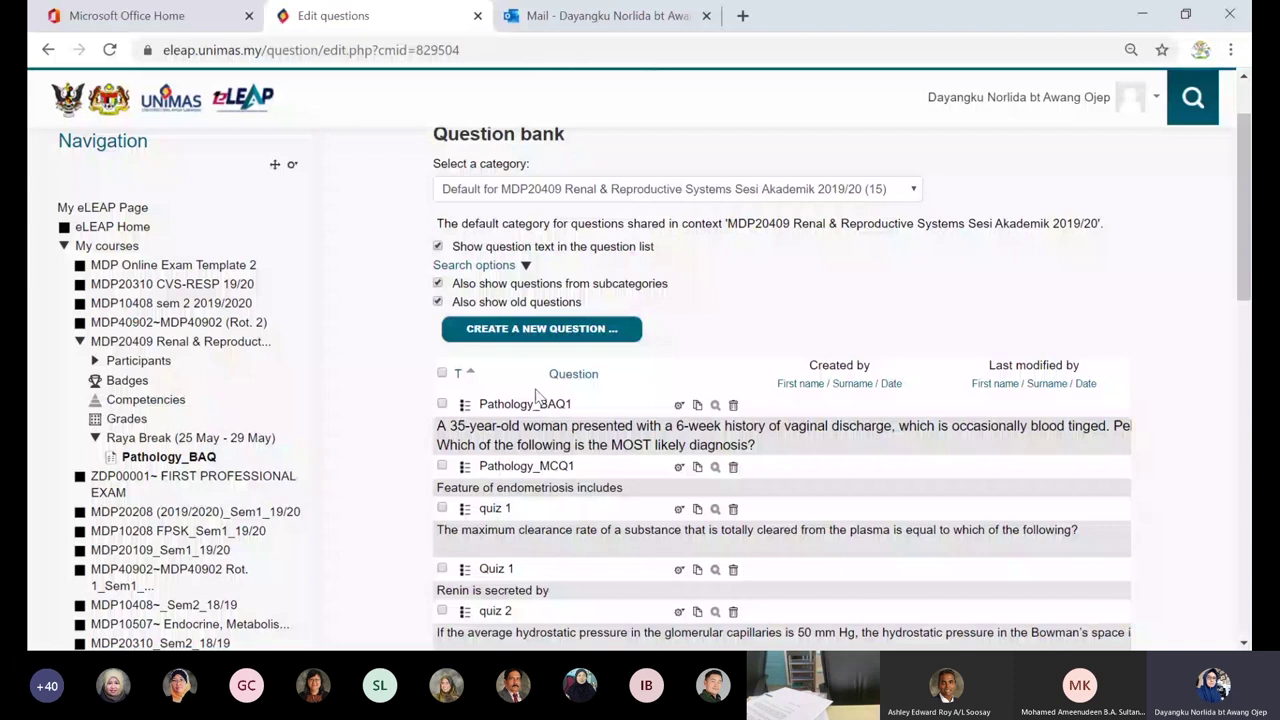
- Start a new Multiple choice question in the question bank
left_click(524, 333)
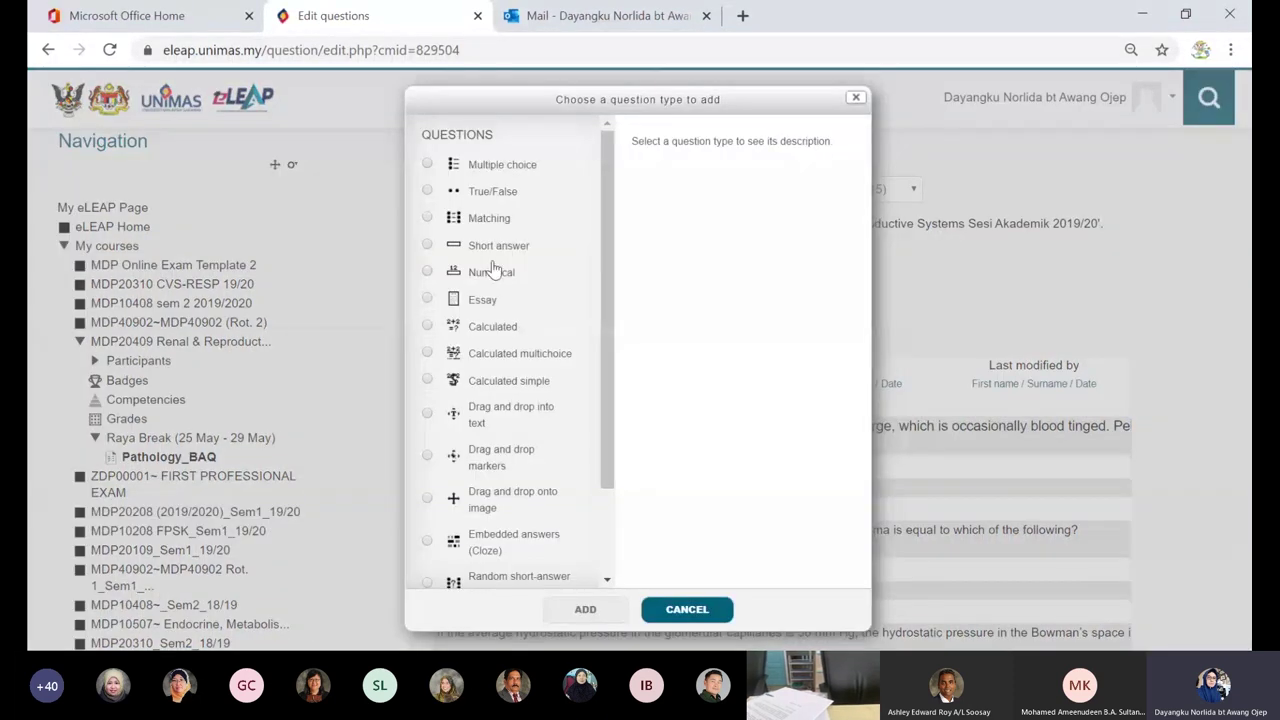
left_click(428, 166)
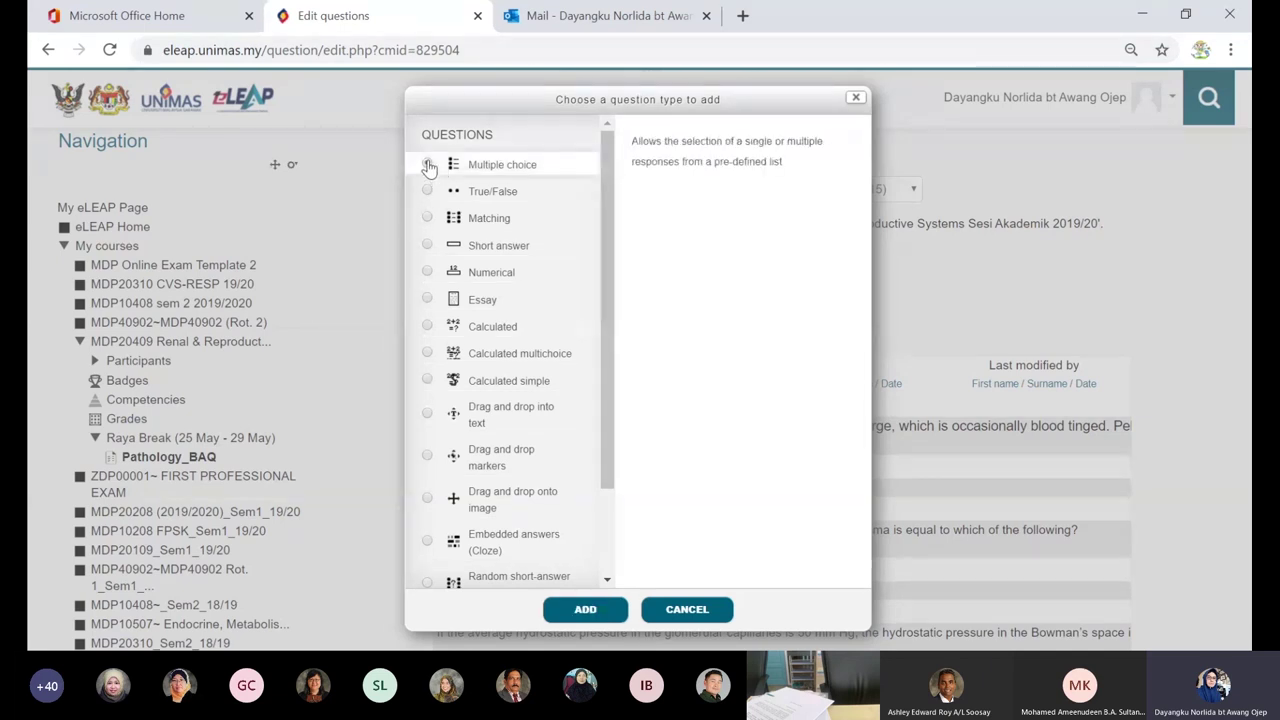
left_click(583, 610)
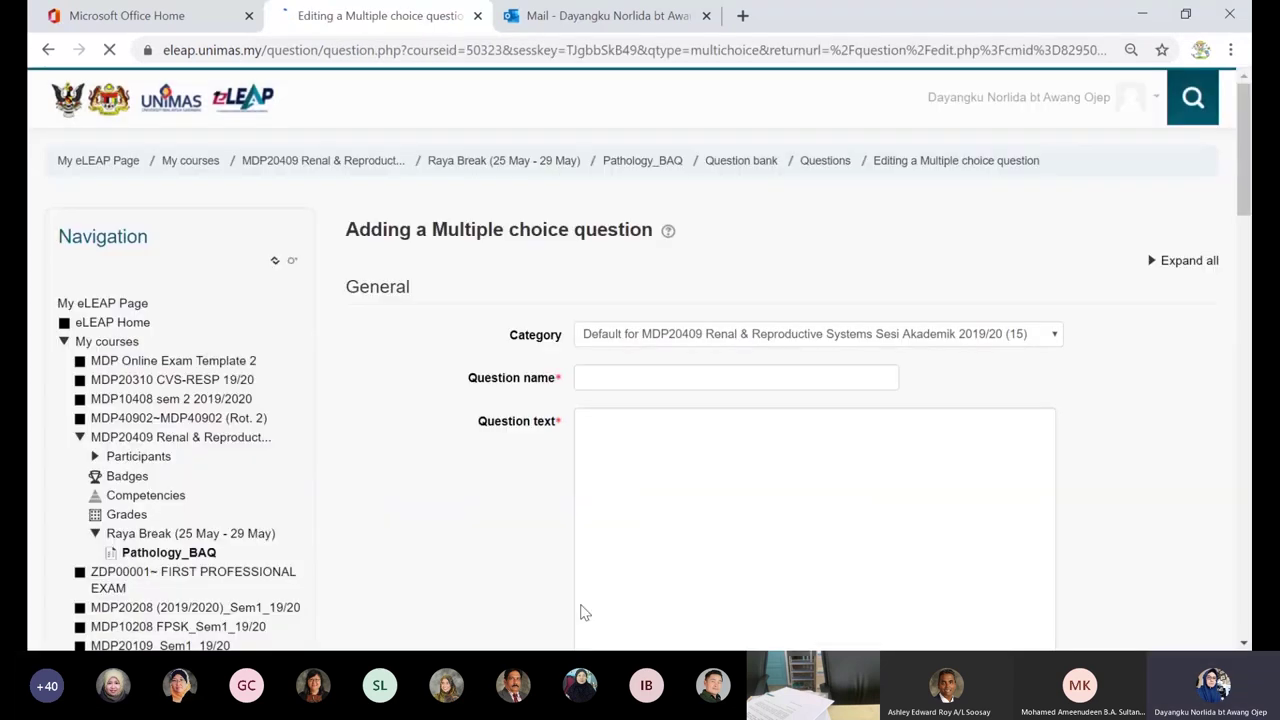
- Name the multiple choice question Pathology_MCQ1
left_click(586, 376)
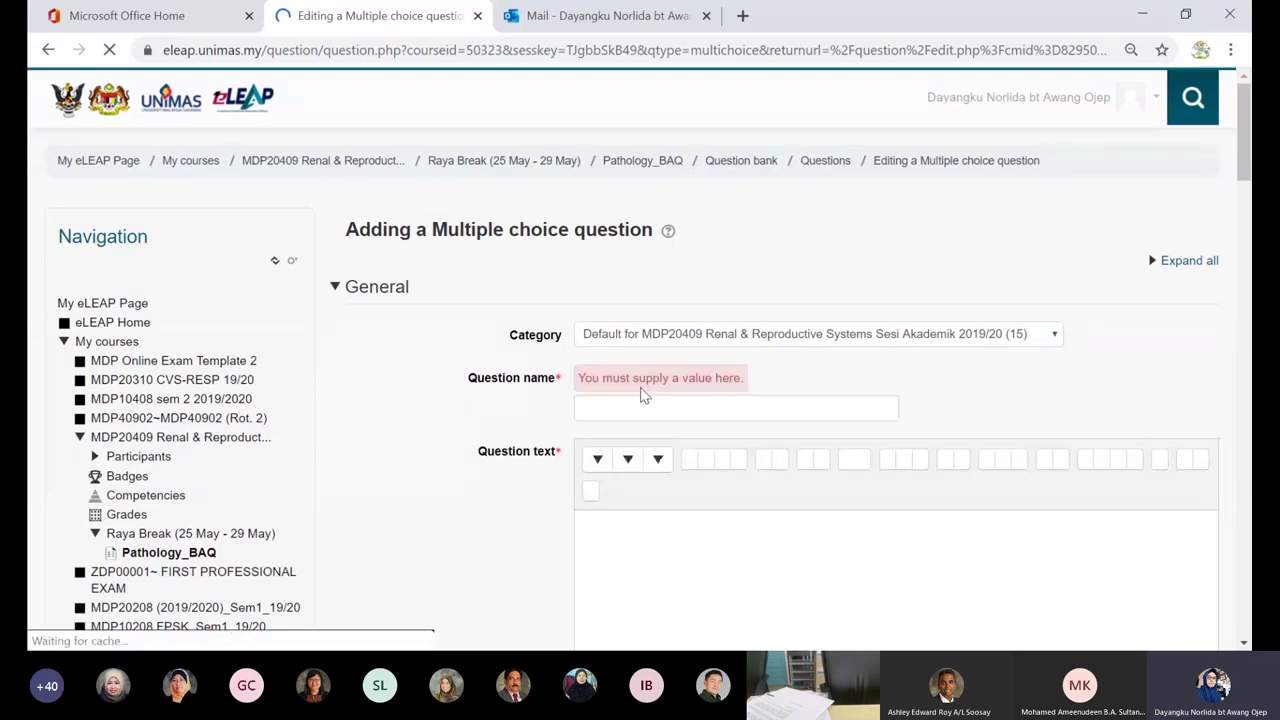
left_click(650, 408)
type("Pa")
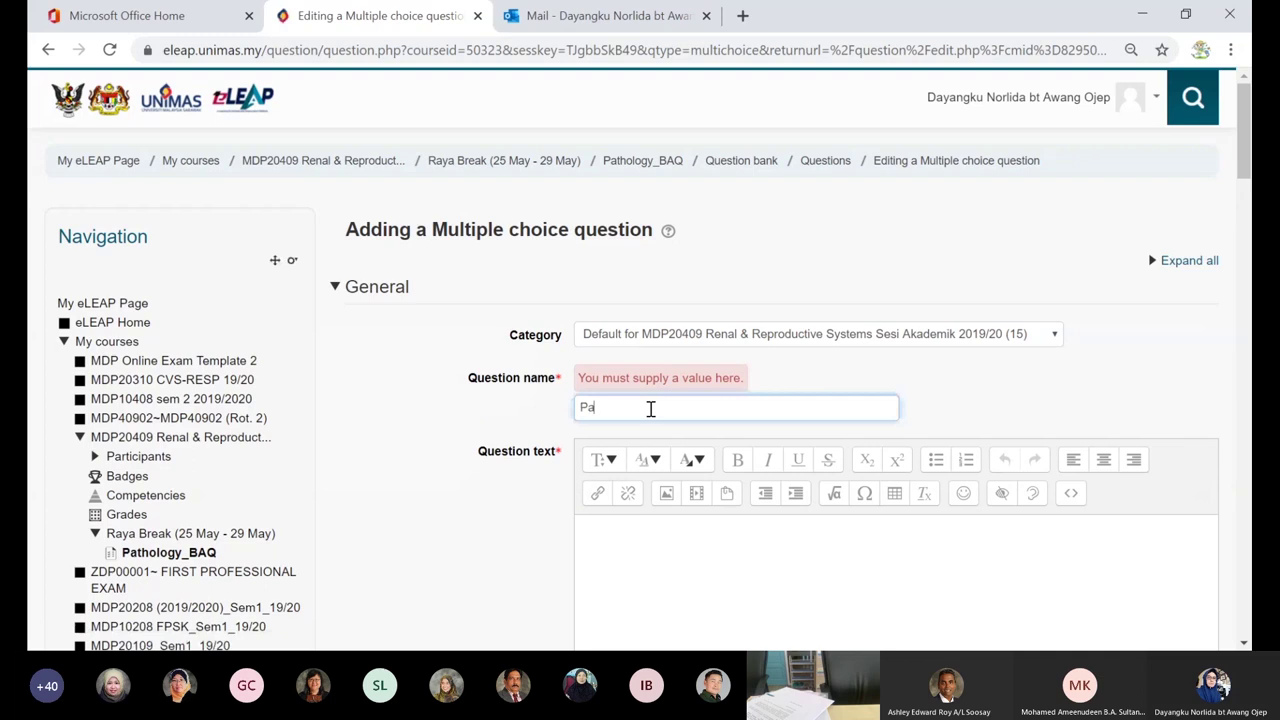
type("tholog")
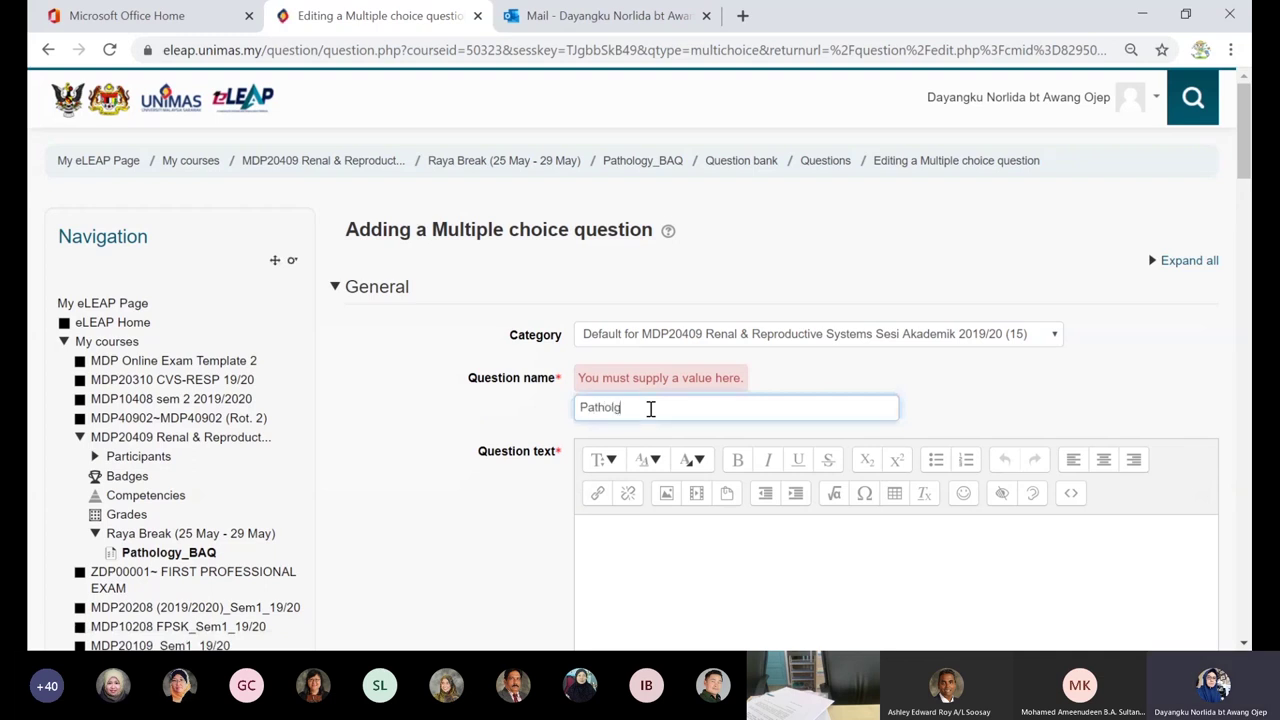
key("BackSpace")
key("BackSpace")
key("BackSpace")
type("logy_MCAQ1")
key("BackSpace")
scroll(709, 412, "down", 2)
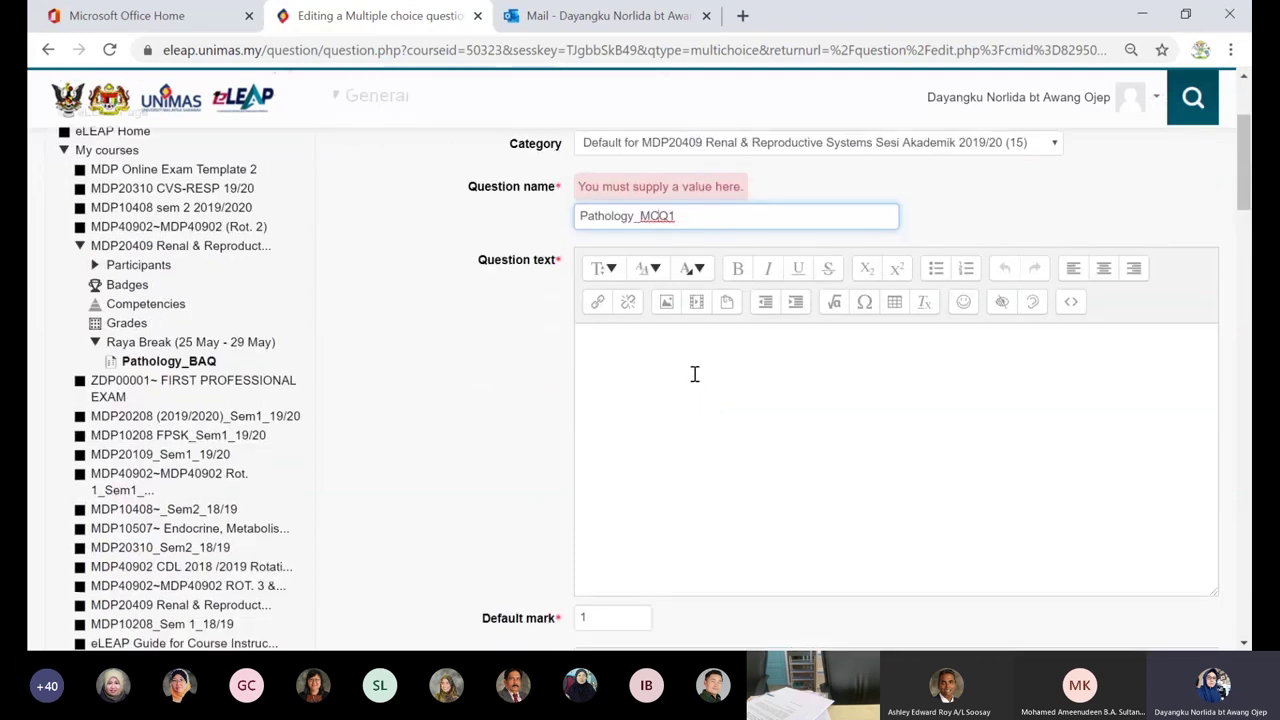
- Enter "Colour includes" as the question text
left_click(694, 373)
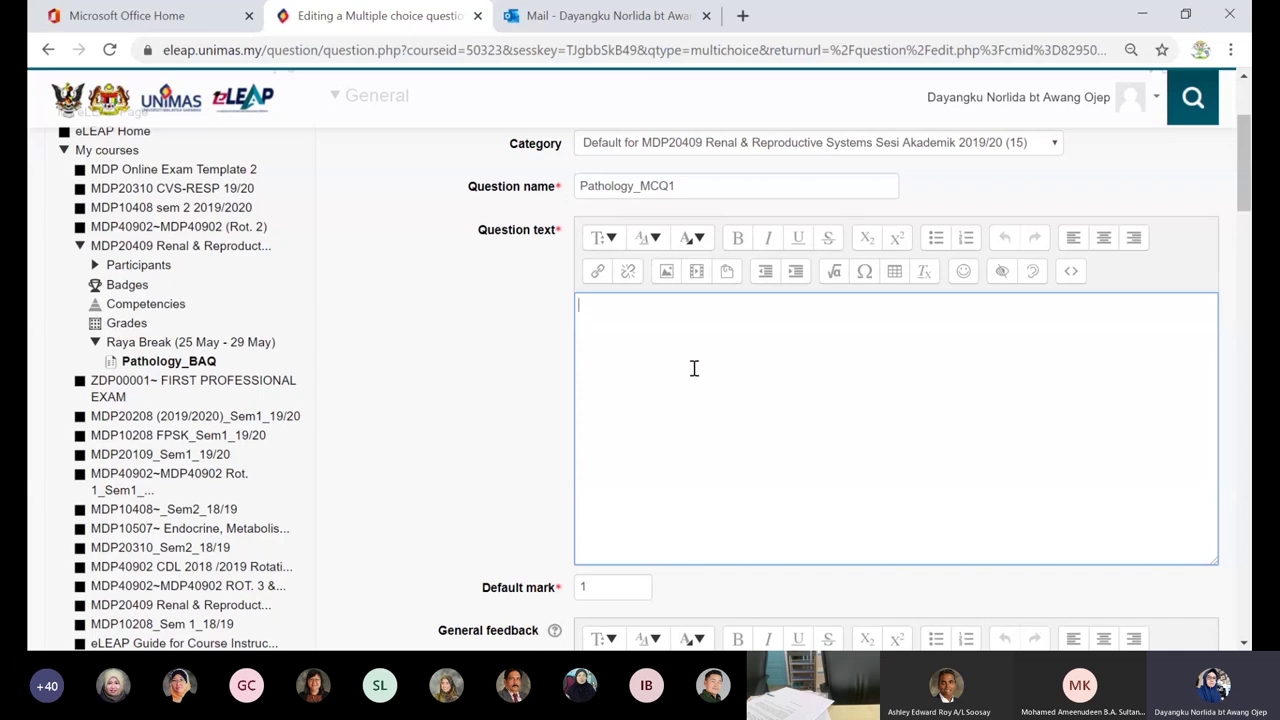
type("Colours i")
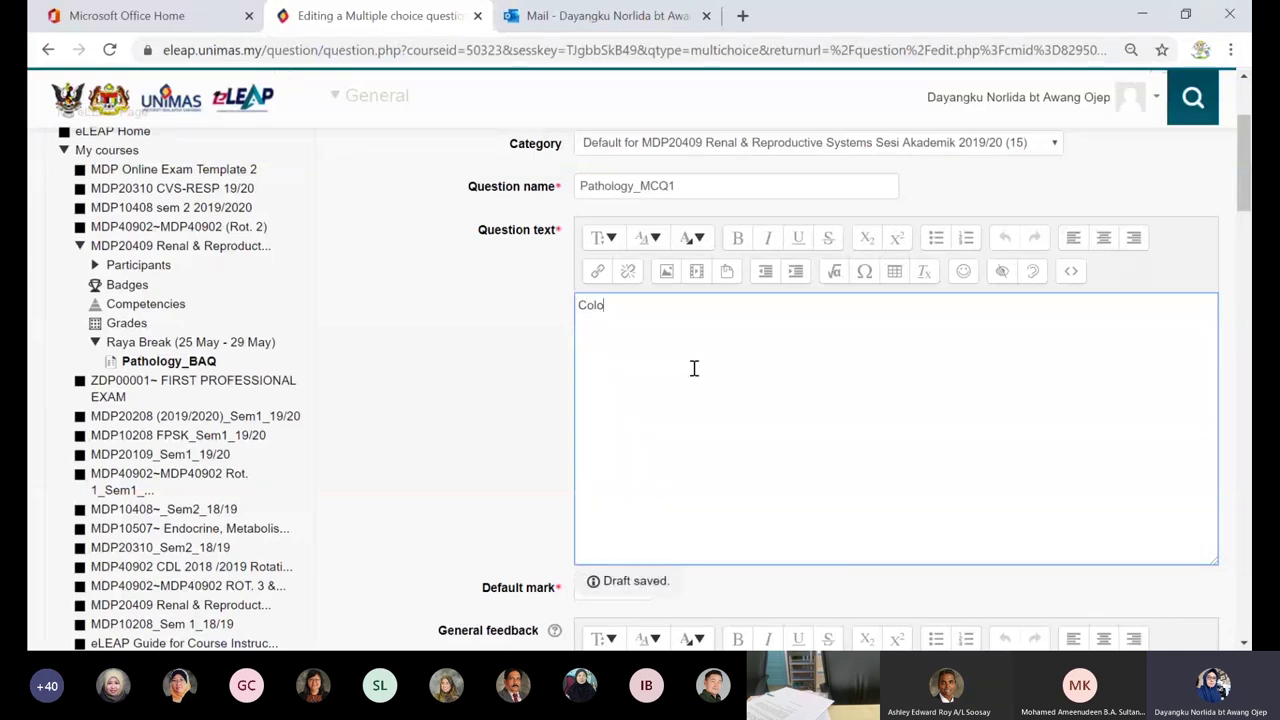
key("BackSpace")
key("BackSpace")
key("BackSpace")
type("includes")
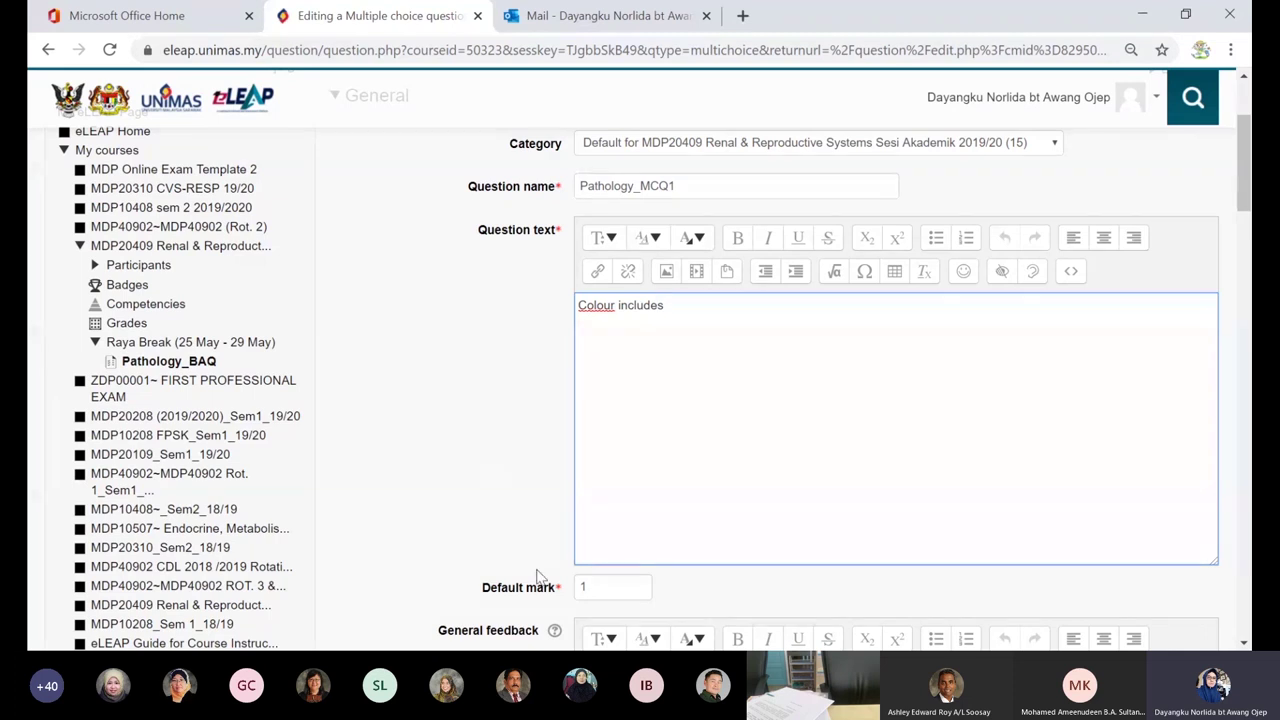
- Examine the question's Default mark setting and the help on General feedback, and review the general fields
scroll(594, 546, "down", 1)
left_click(595, 492)
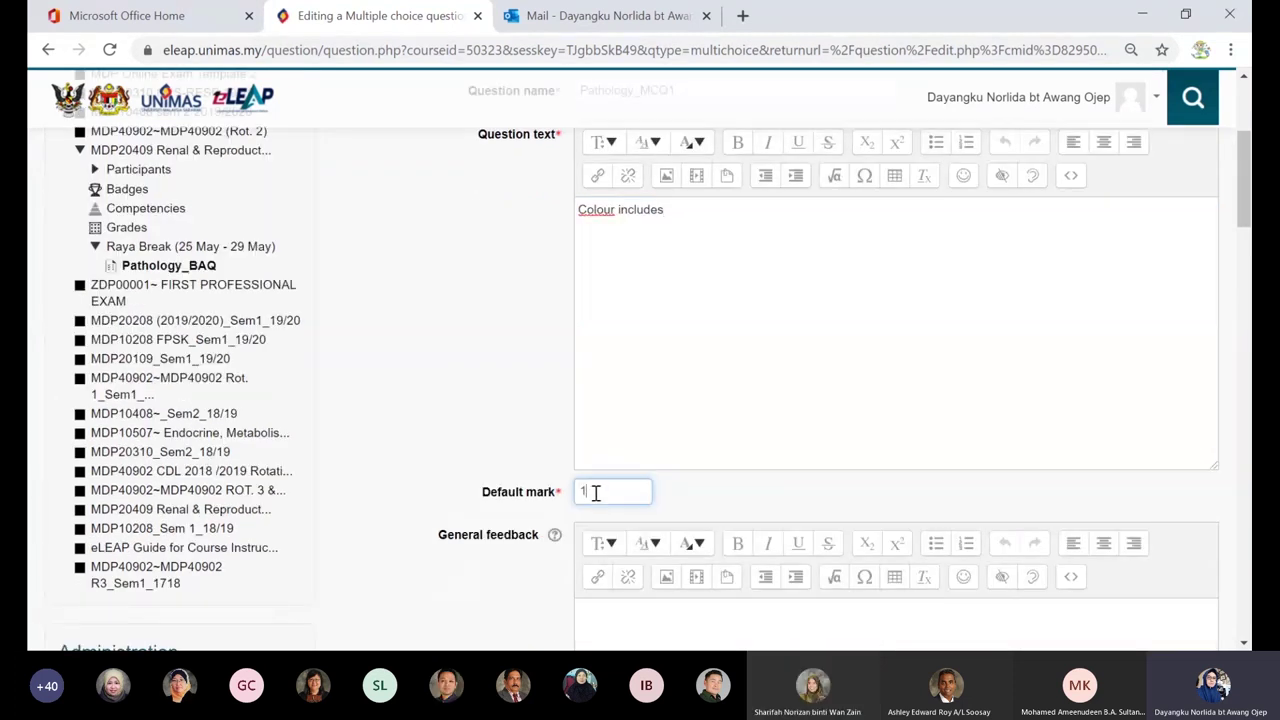
scroll(597, 494, "down", 2)
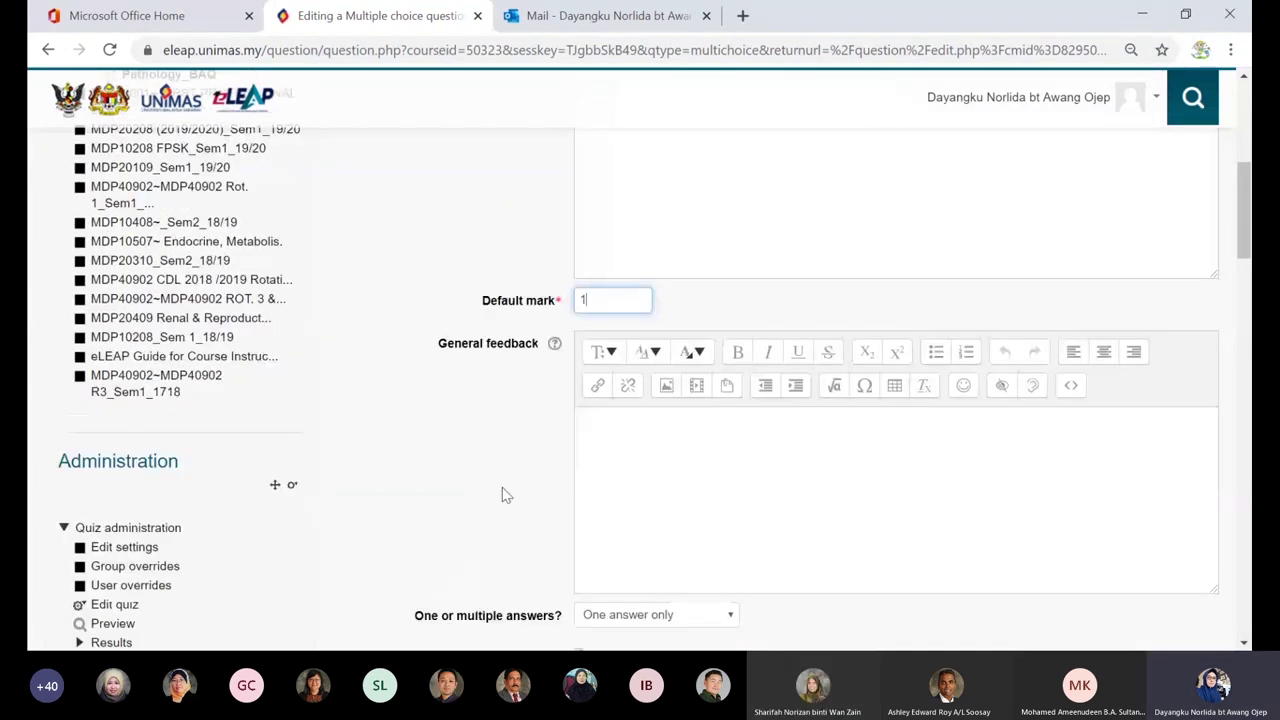
left_click(555, 348)
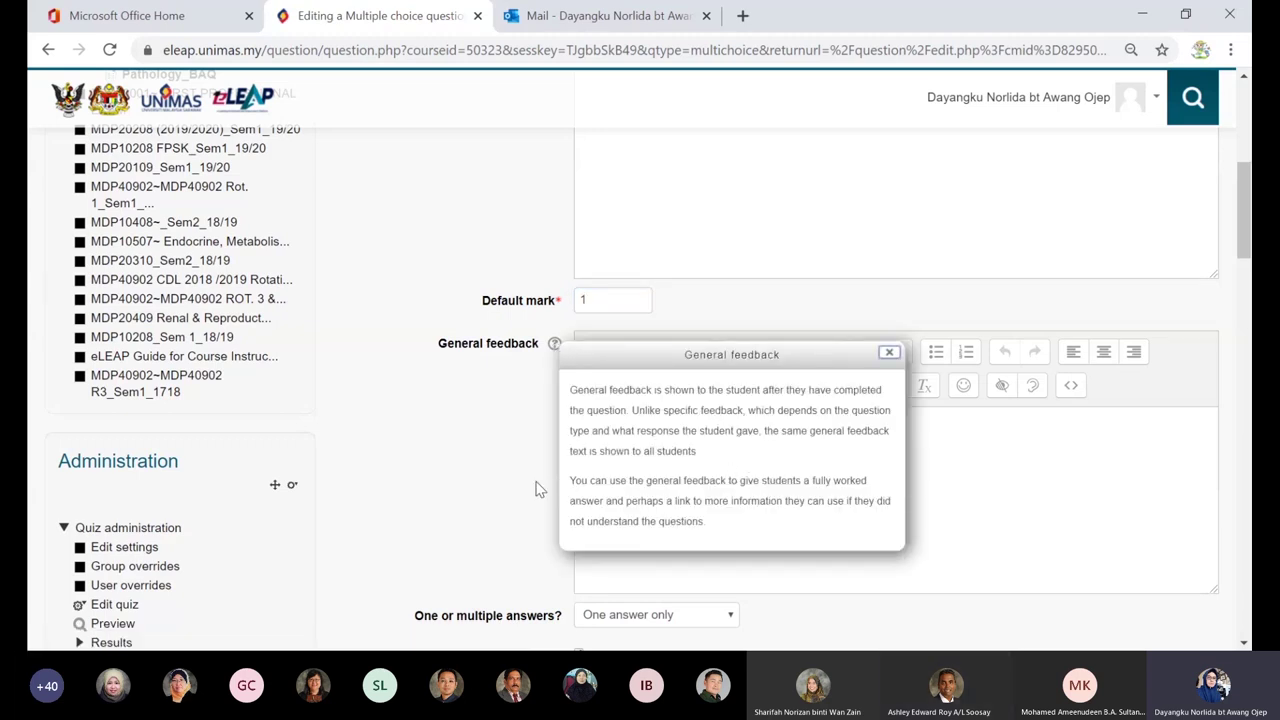
left_click(483, 470)
scroll(472, 507, "down", 2)
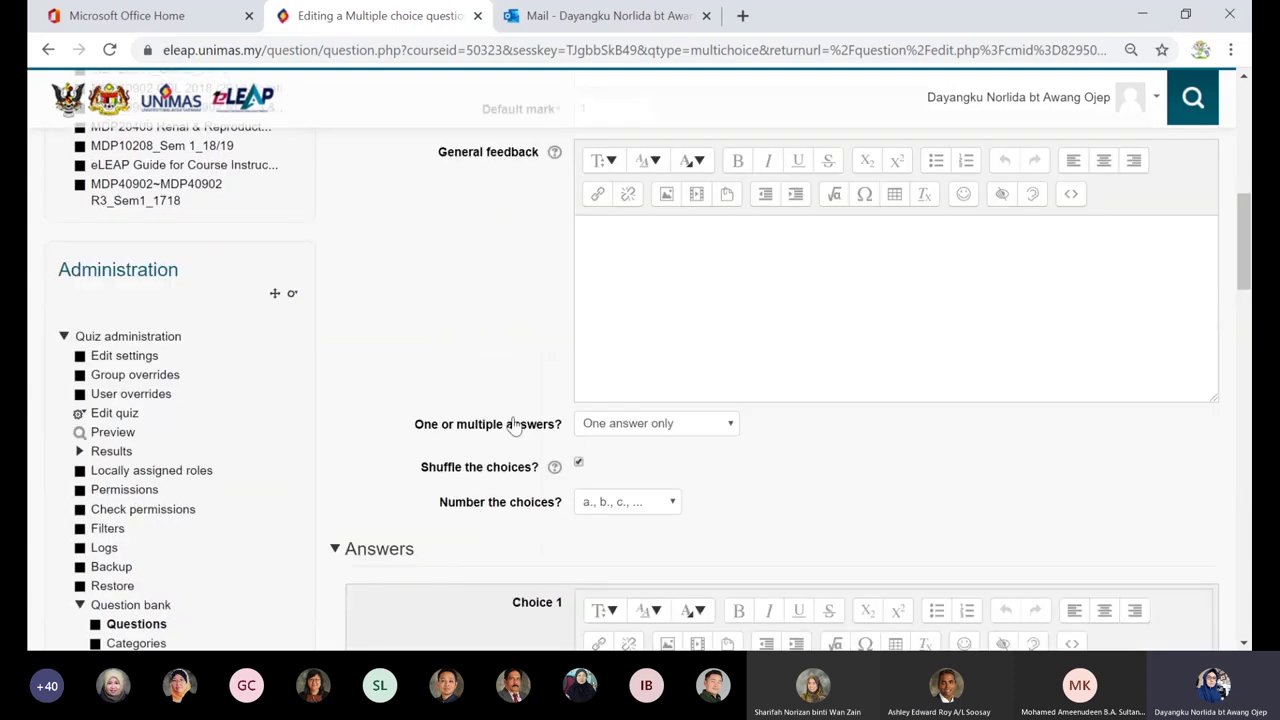
scroll(591, 386, "up", 3)
scroll(591, 424, "up", 4)
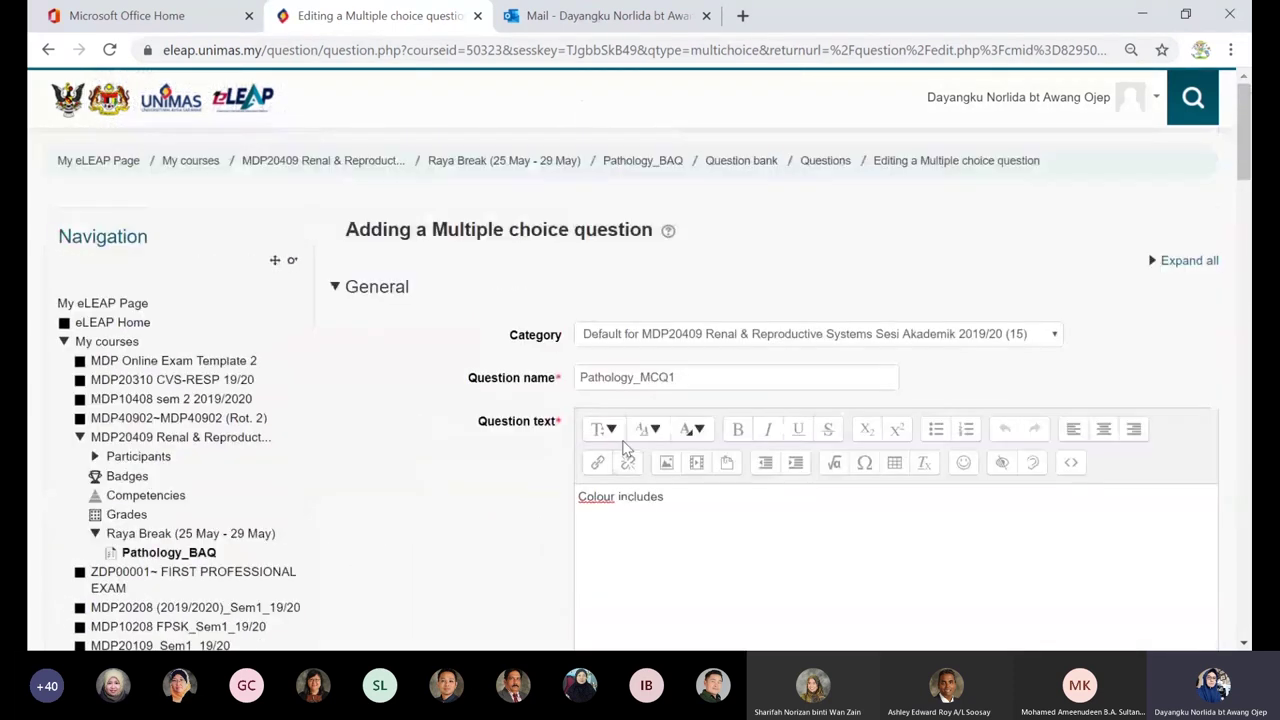
scroll(670, 400, "down", 2)
scroll(664, 415, "down", 5)
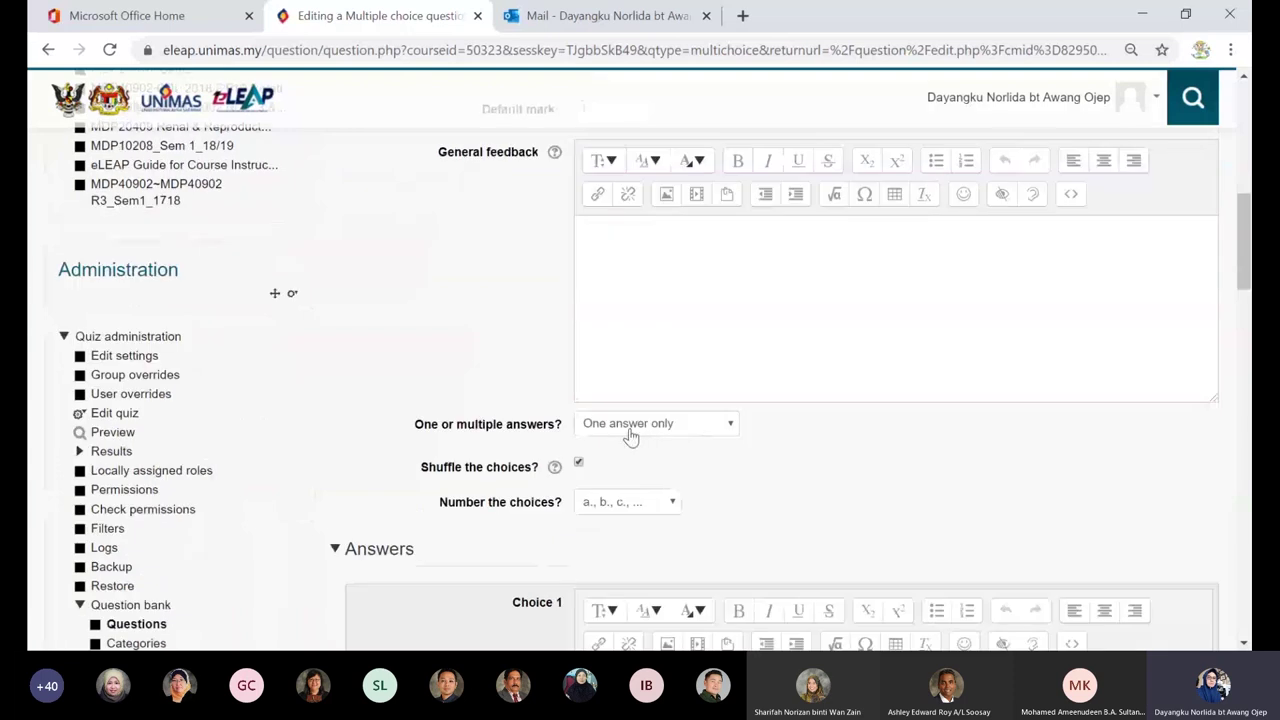
- Allow multiple answers for the question and number its choices as A., B., C
left_click(731, 424)
left_click(716, 448)
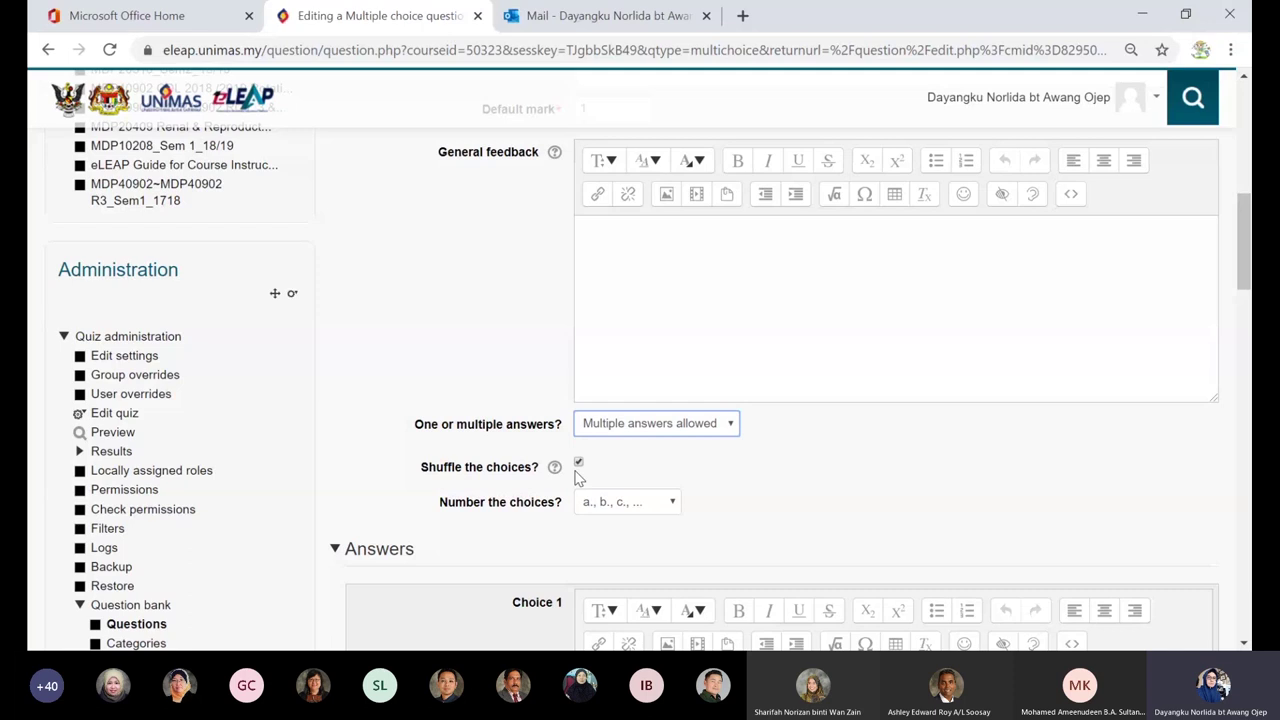
left_click(673, 505)
left_click(648, 548)
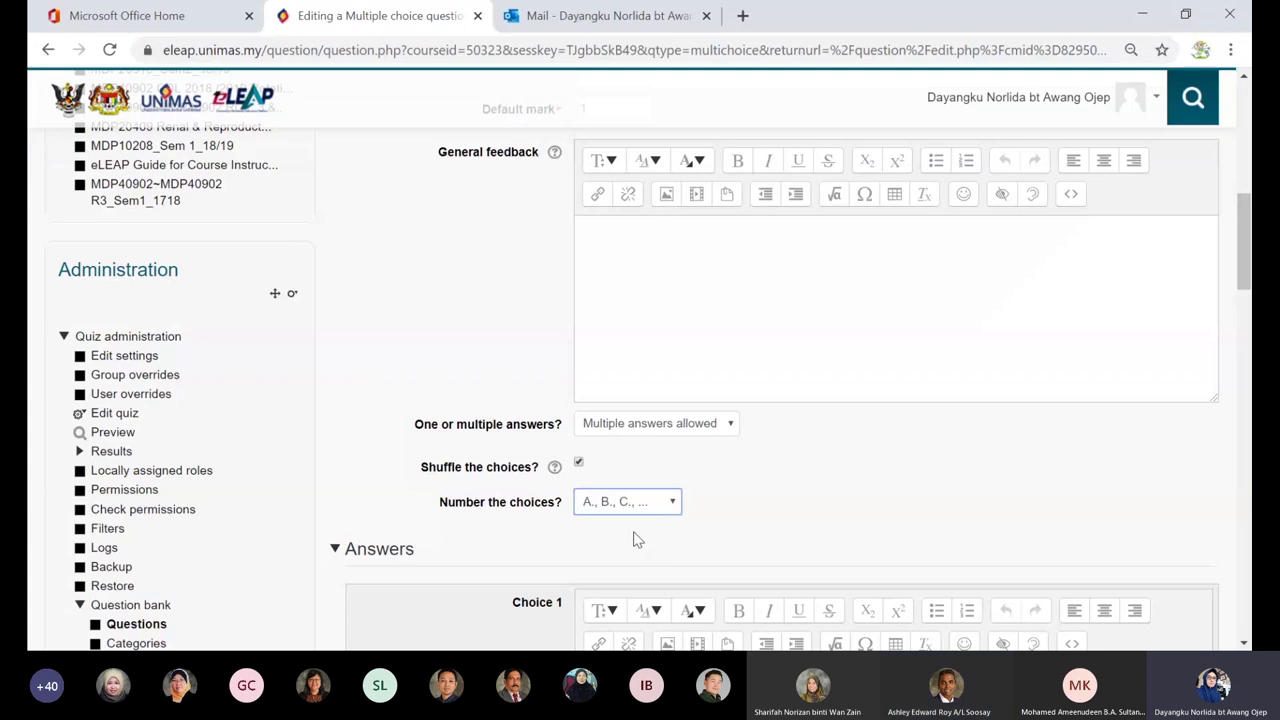
- Enter "blue." as the Choice 1 answer and set its grade to 33.33333%
scroll(657, 523, "down", 3)
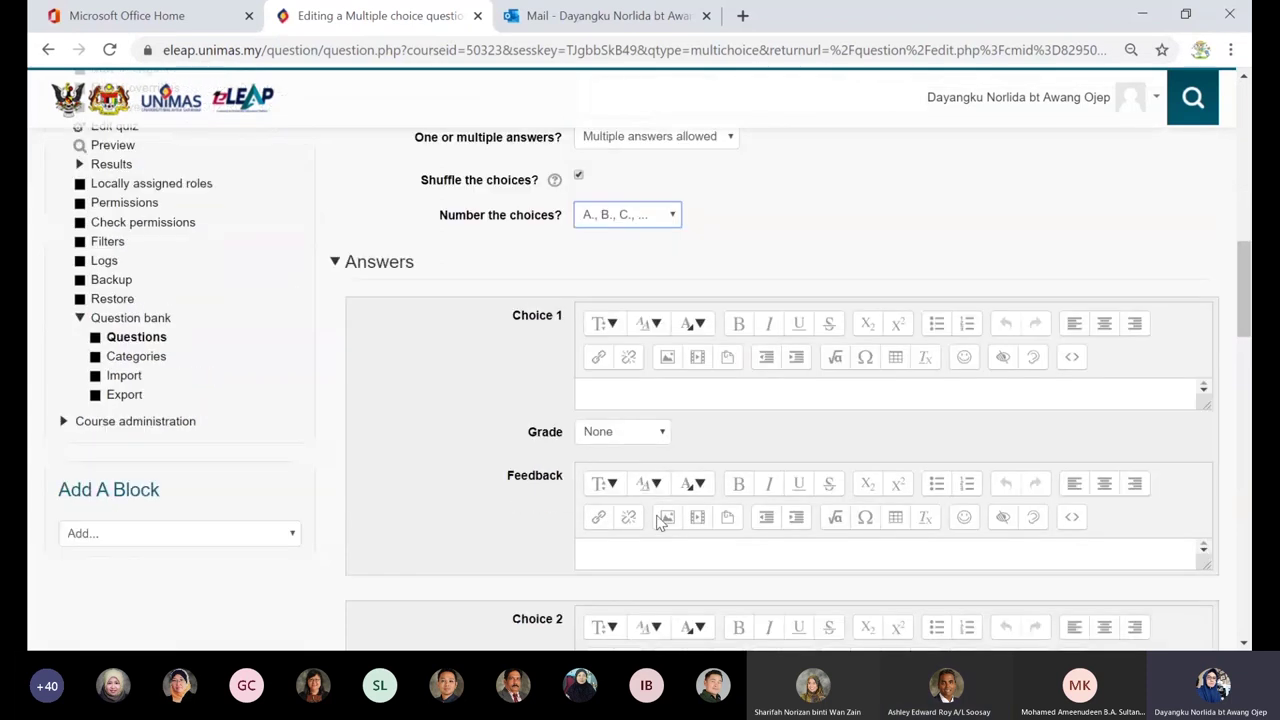
scroll(657, 523, "up", 4)
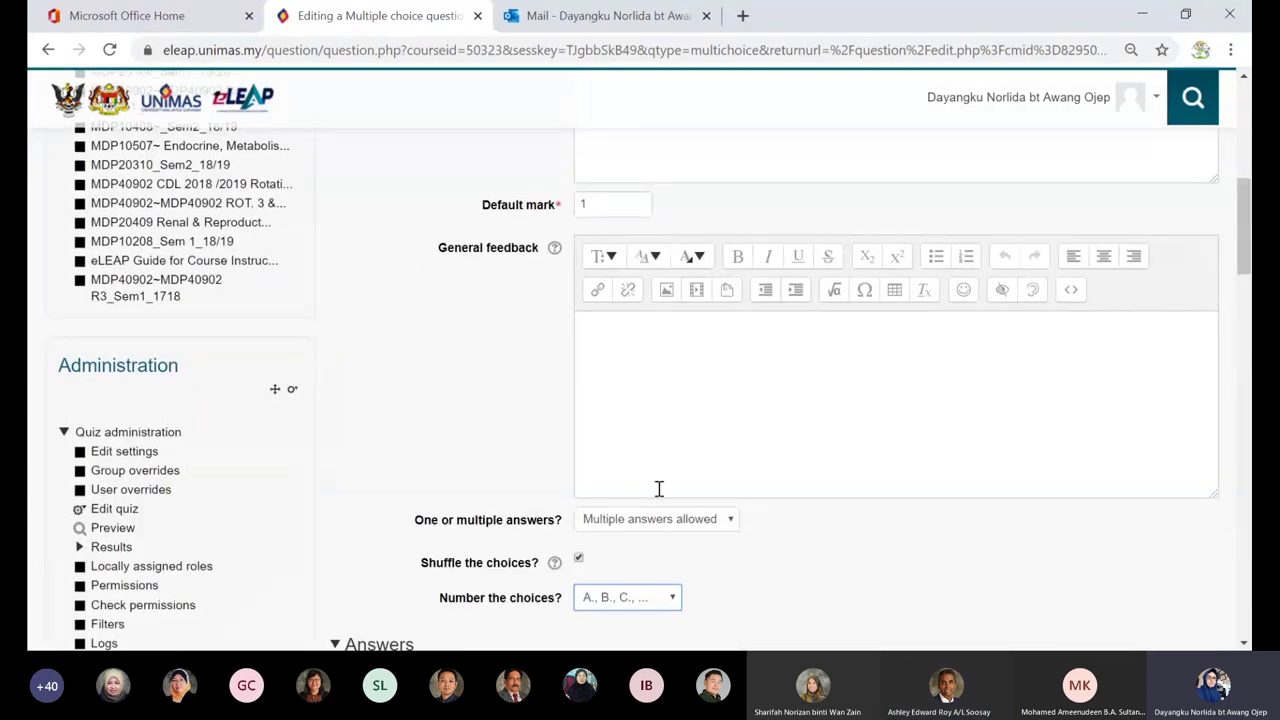
scroll(652, 460, "up", 3)
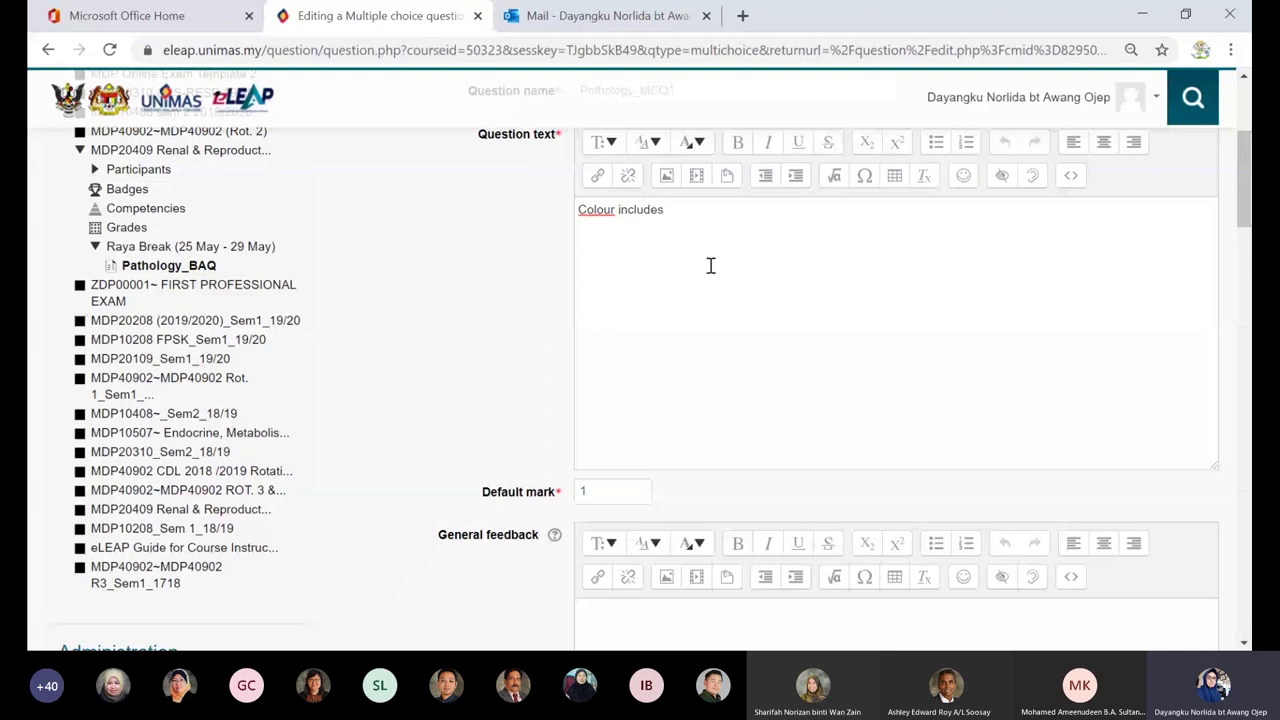
scroll(705, 262, "down", 5)
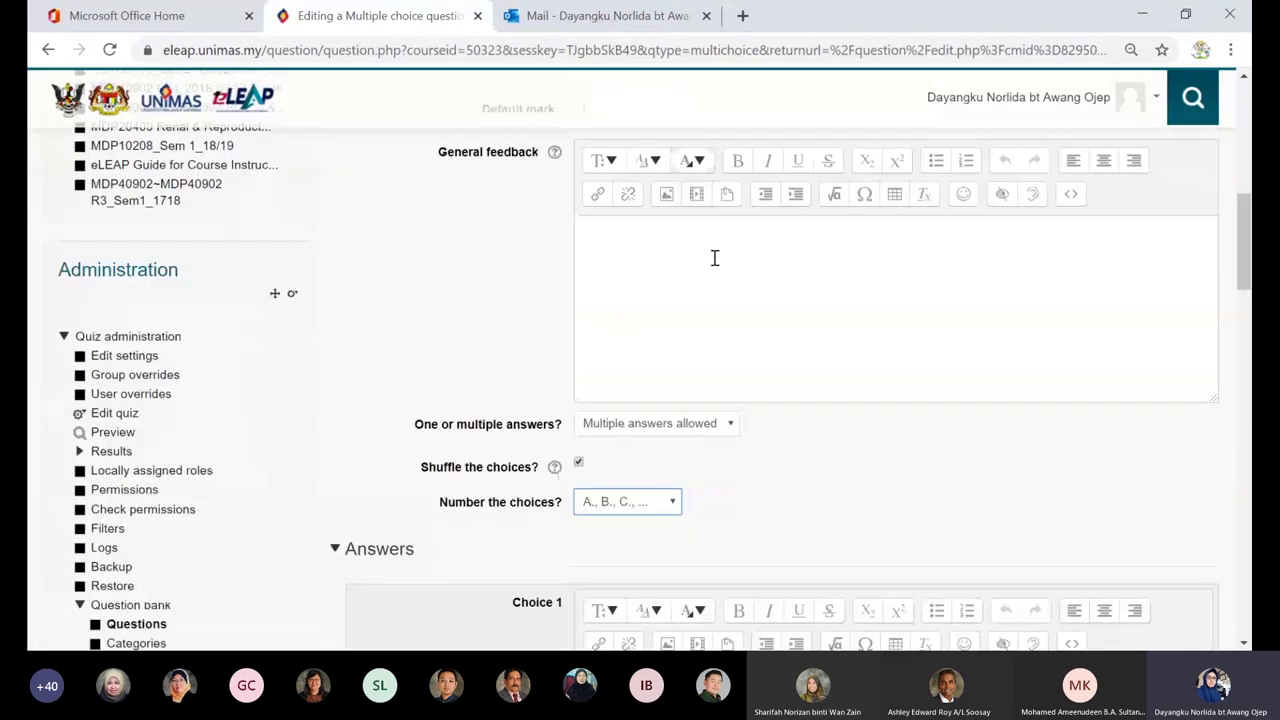
scroll(699, 258, "down", 3)
left_click(690, 296)
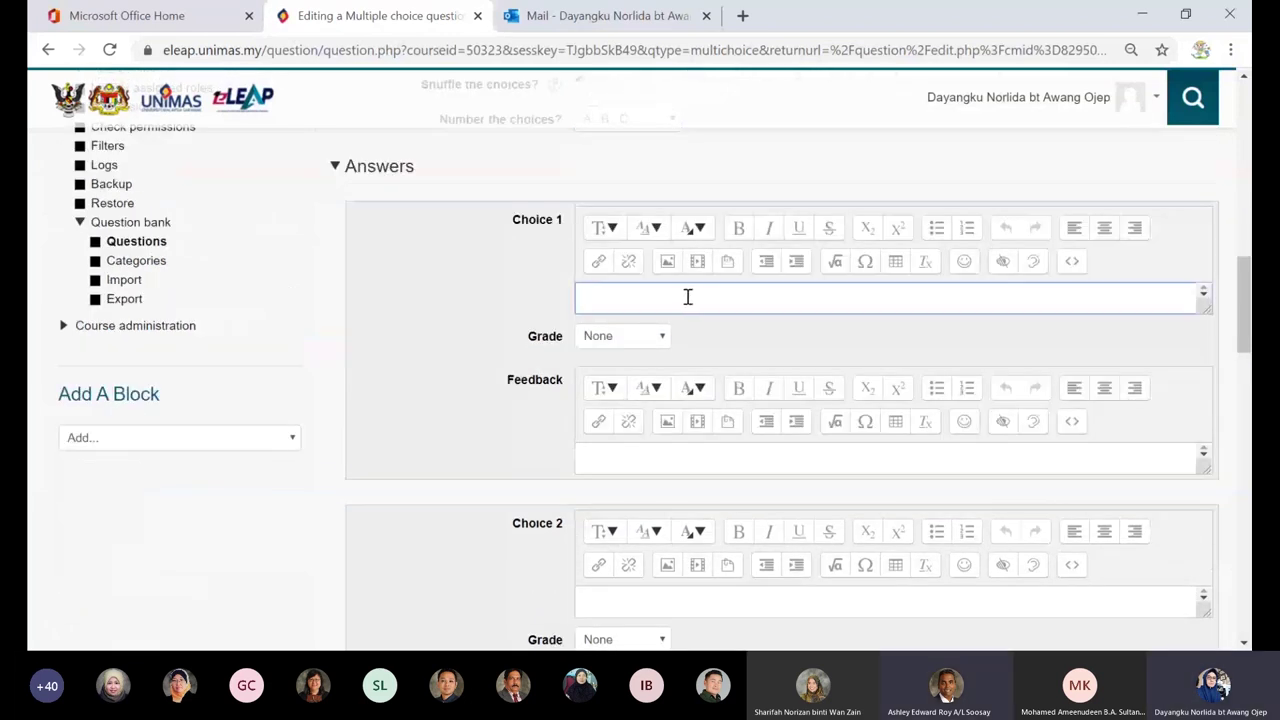
type("blue.")
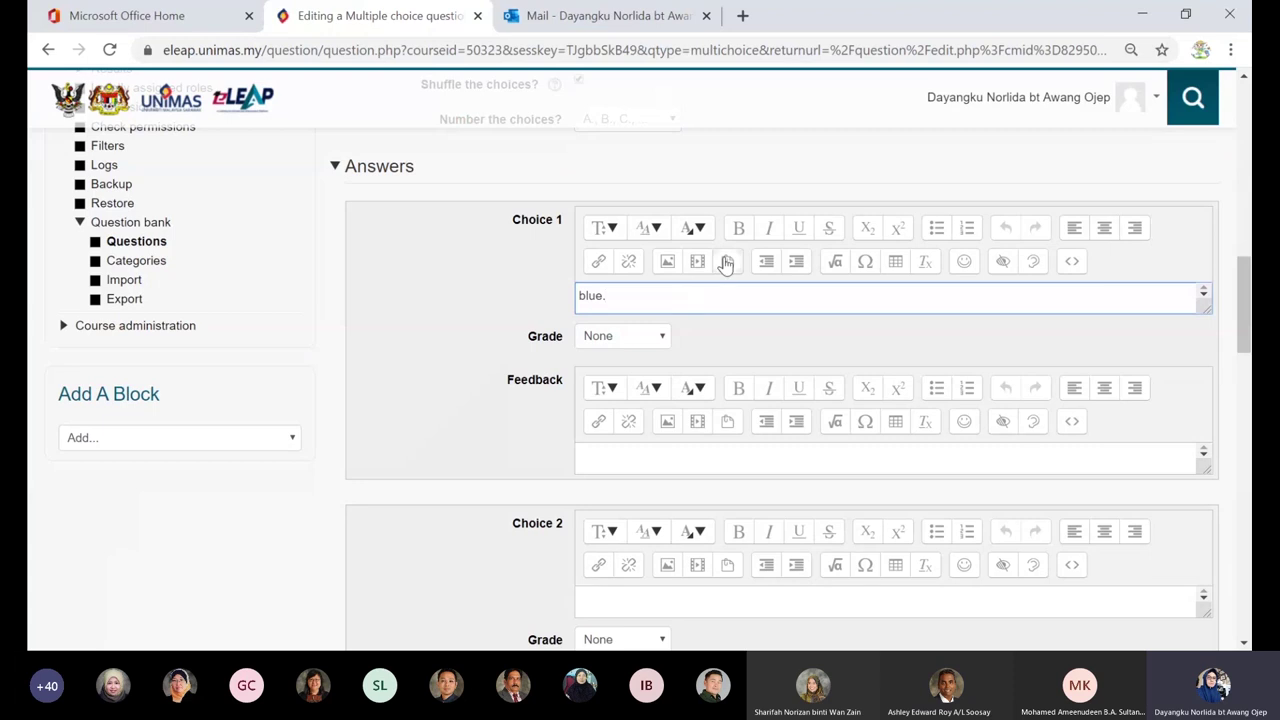
left_click(659, 340)
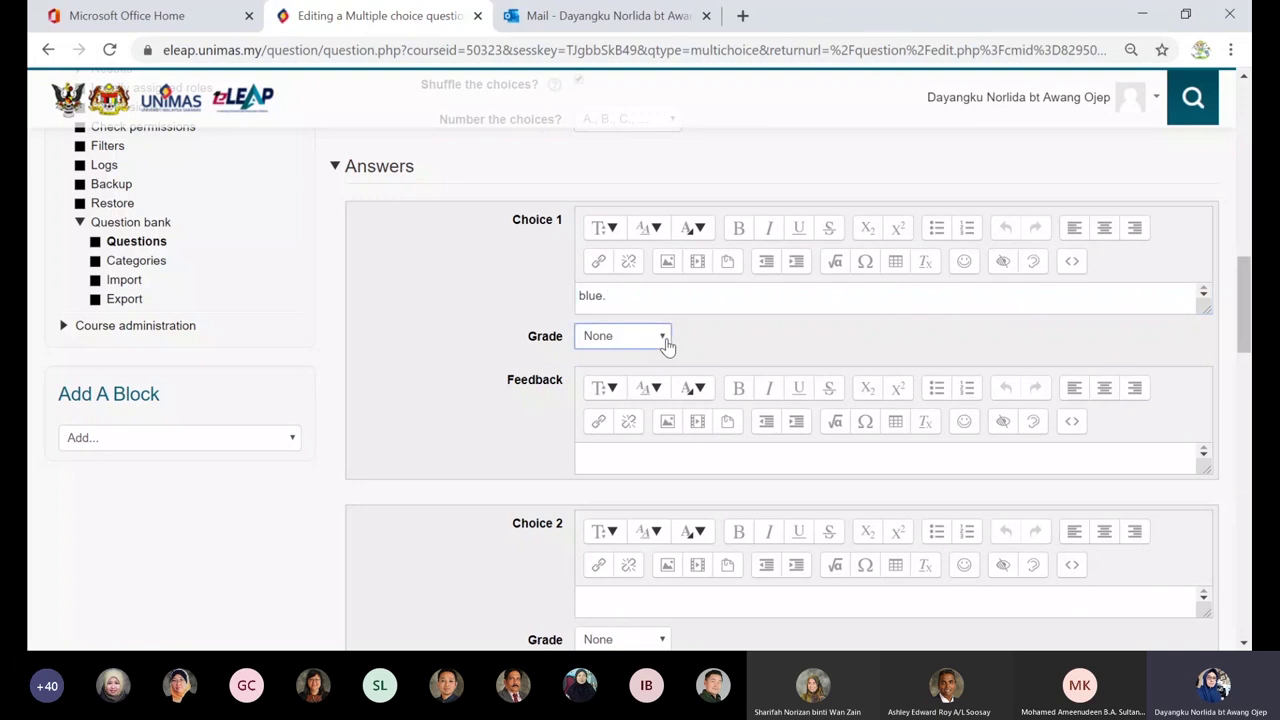
key("3")
- Enter "red." as the Choice 2 answer and set its grade to 33.33333%
scroll(634, 400, "down", 2)
left_click(636, 410)
type("red.")
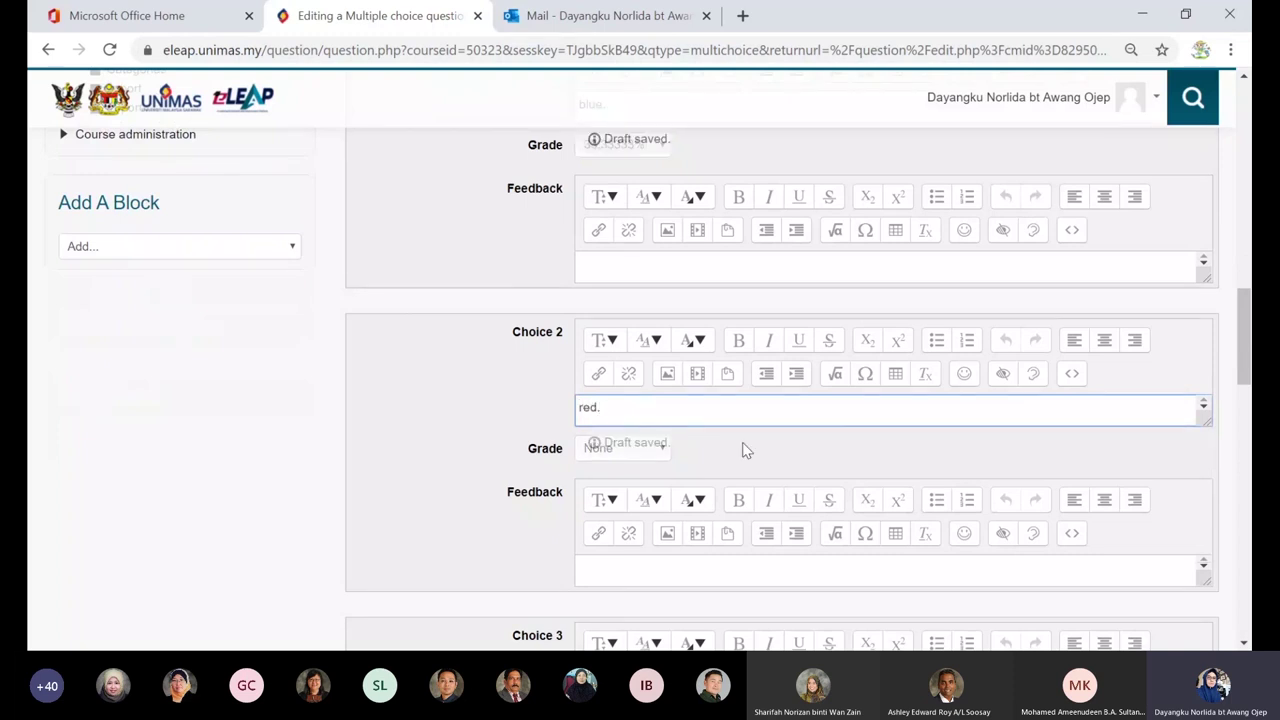
left_click(685, 463)
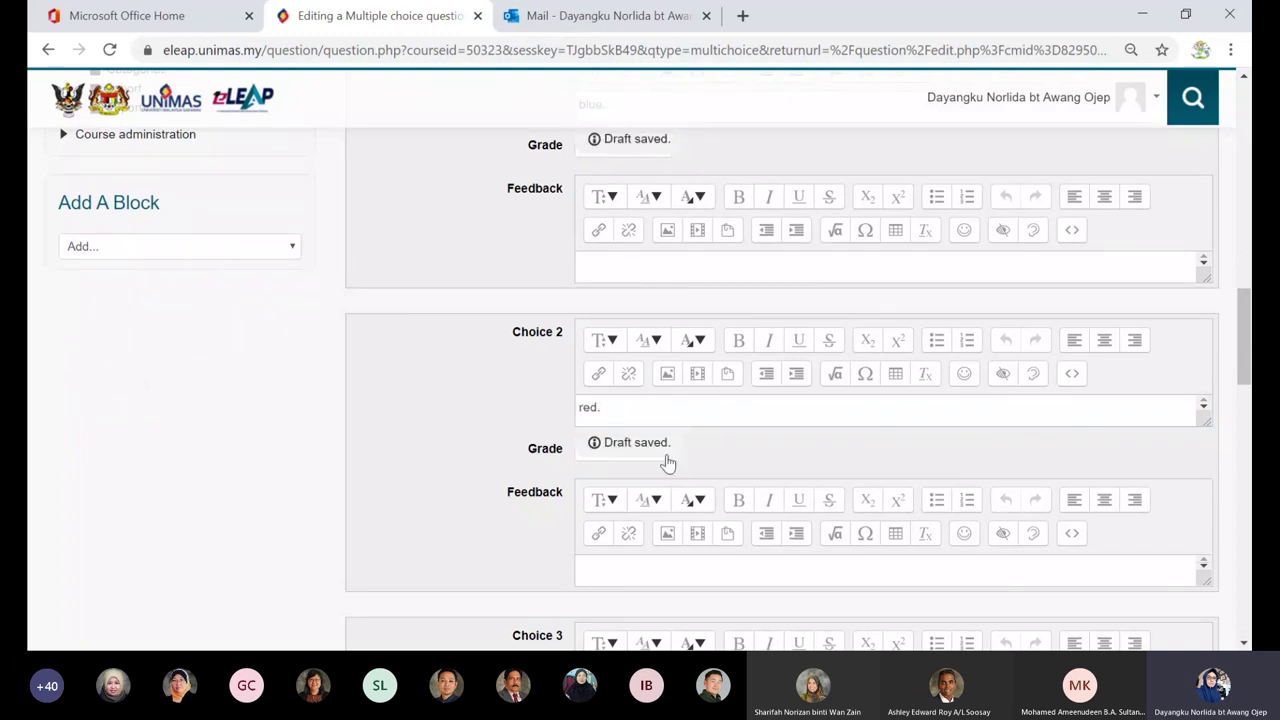
left_click(668, 462)
- Enter "yellow." as the Choice 3 answer and set its grade to 33.33333%
scroll(737, 520, "down", 3)
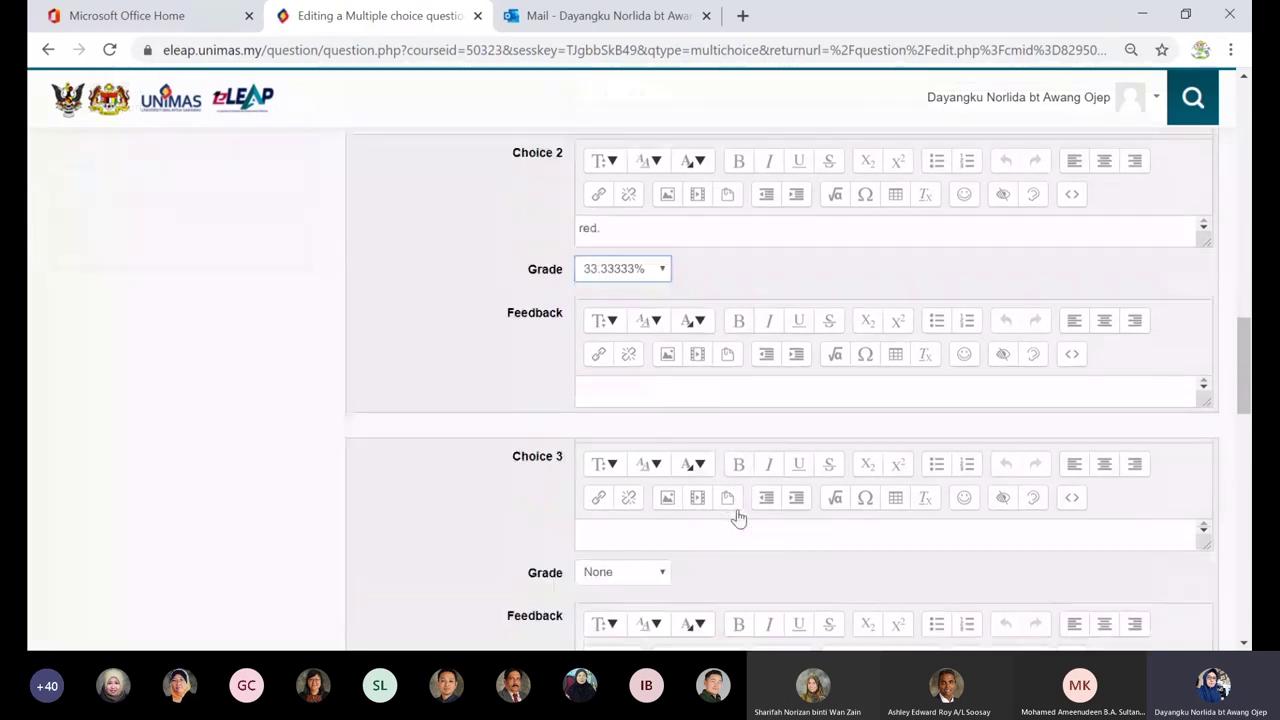
left_click(653, 431)
type("yeloow.")
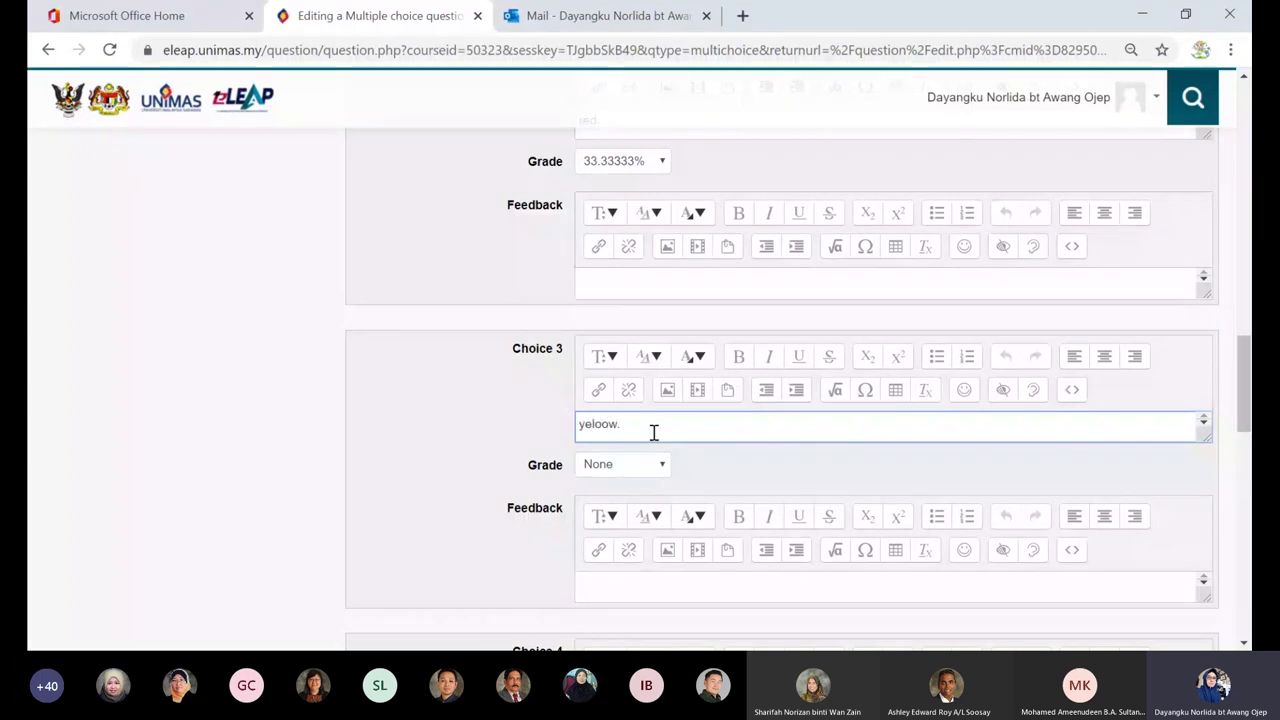
key("BackSpace")
key("BackSpace")
key("BackSpace")
type("low.")
left_click(662, 468)
left_click(630, 330)
- Enter "cat." as the Choice 4 answer and set its grade to -33.33333%
scroll(688, 480, "up", 3)
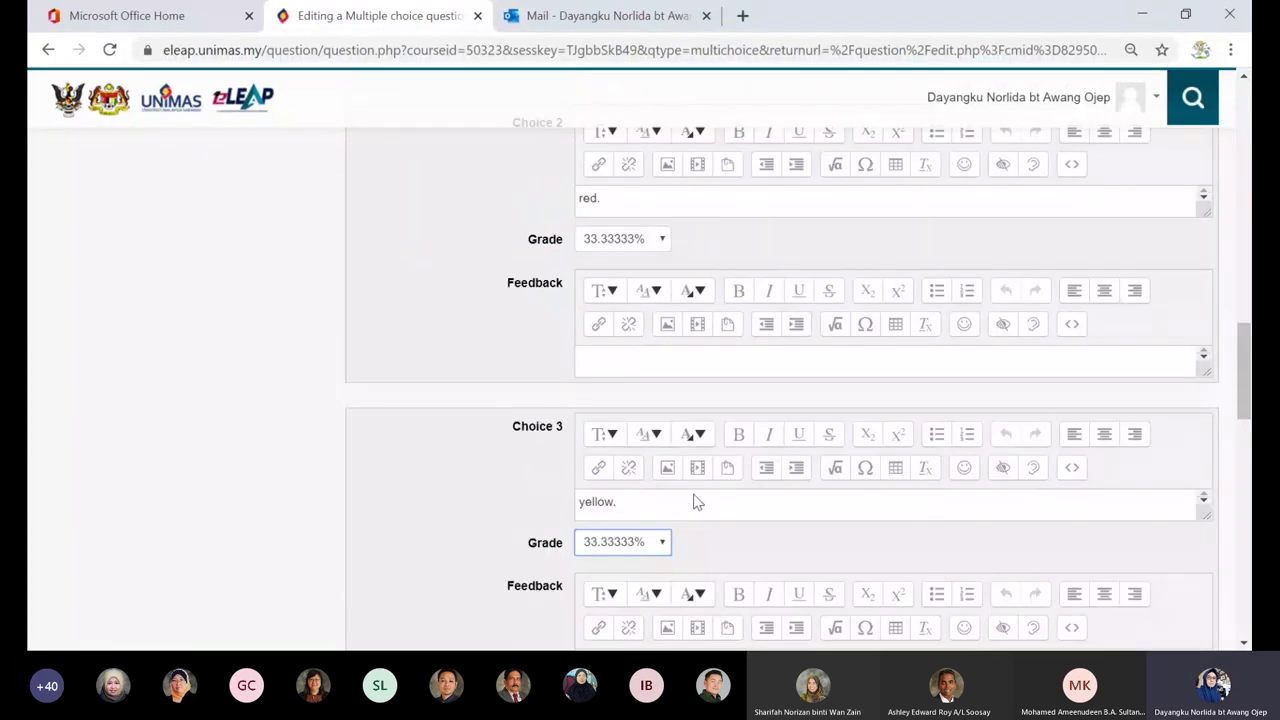
scroll(663, 434, "up", 1)
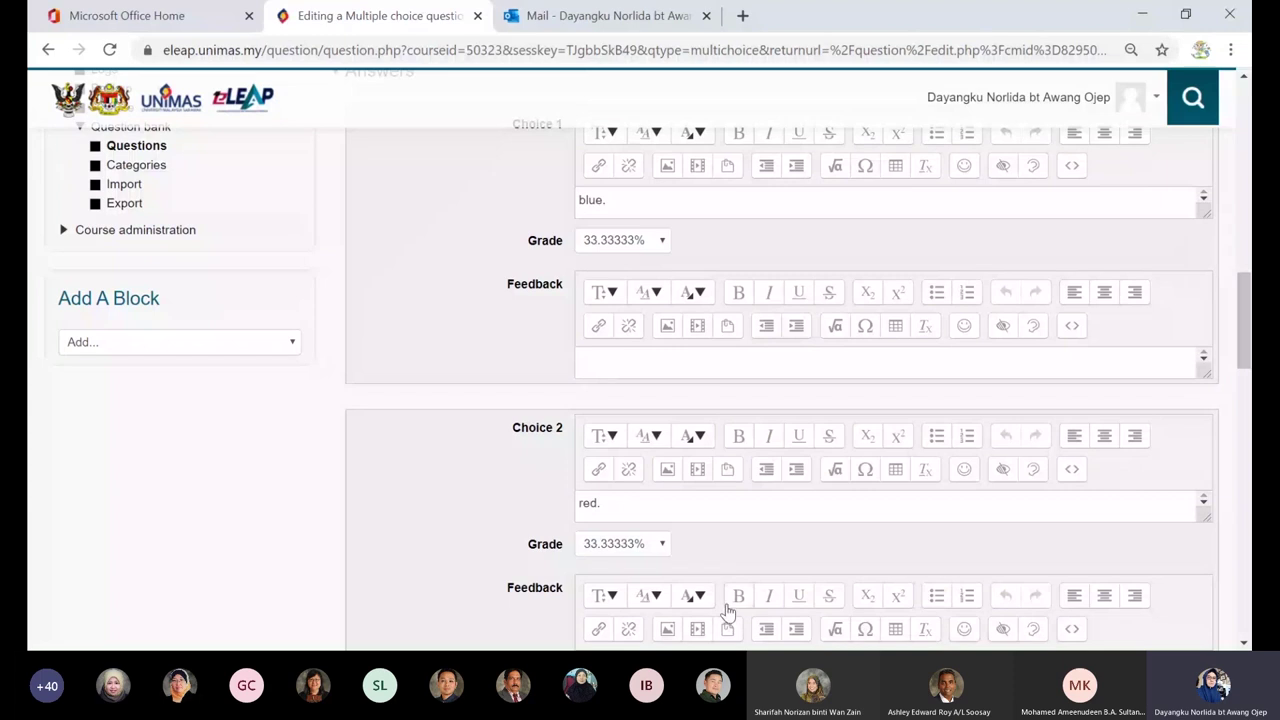
scroll(727, 608, "down", 2)
scroll(726, 606, "down", 2)
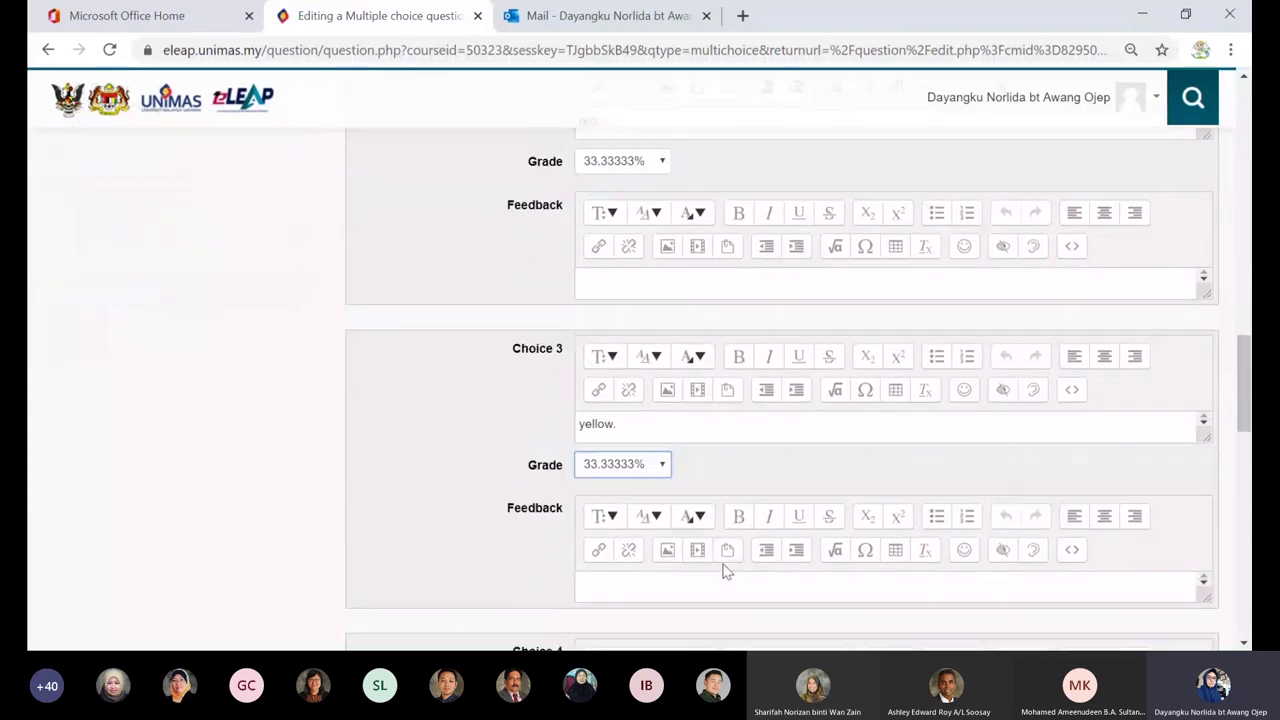
scroll(638, 566, "down", 2)
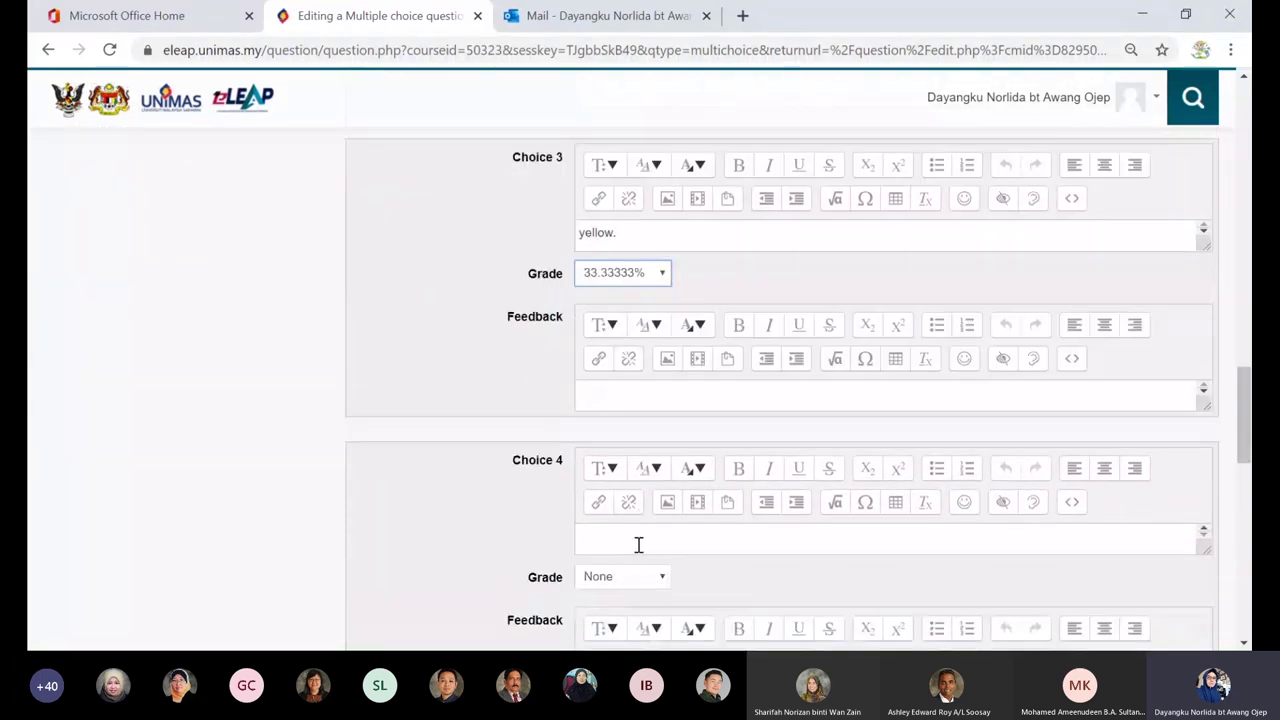
left_click(638, 541)
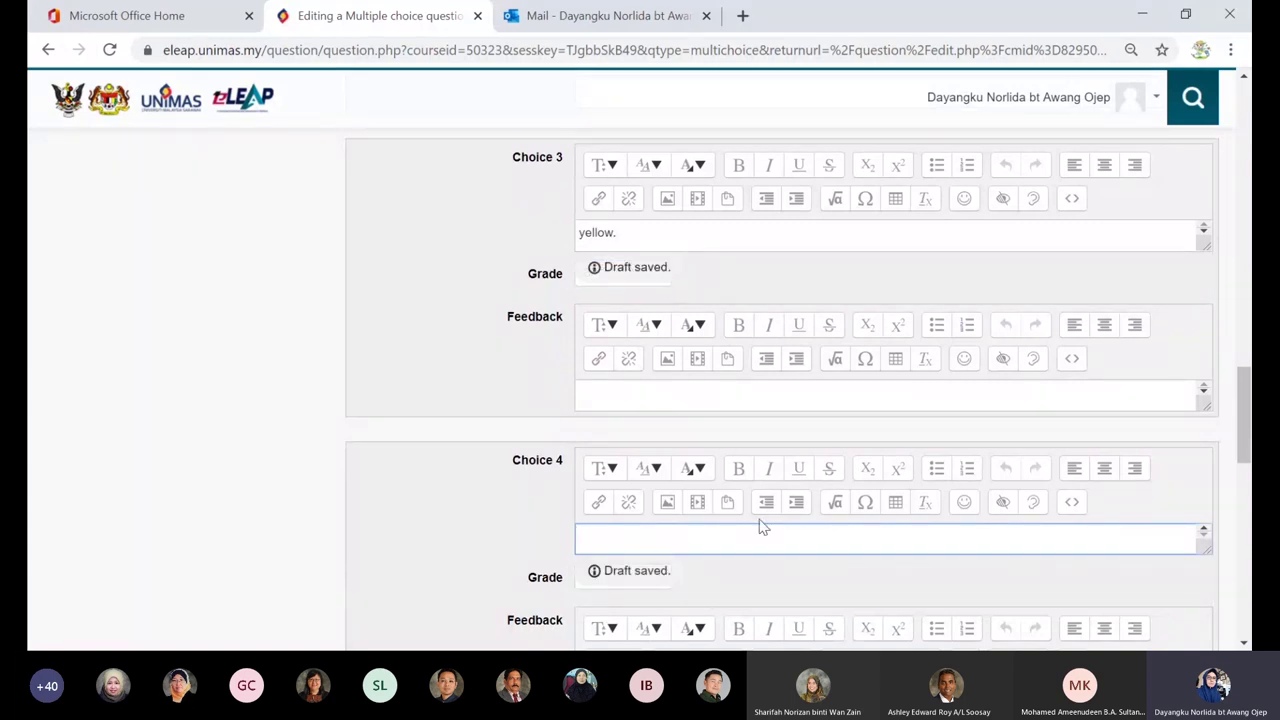
type("cat.")
scroll(749, 586, "down", 1)
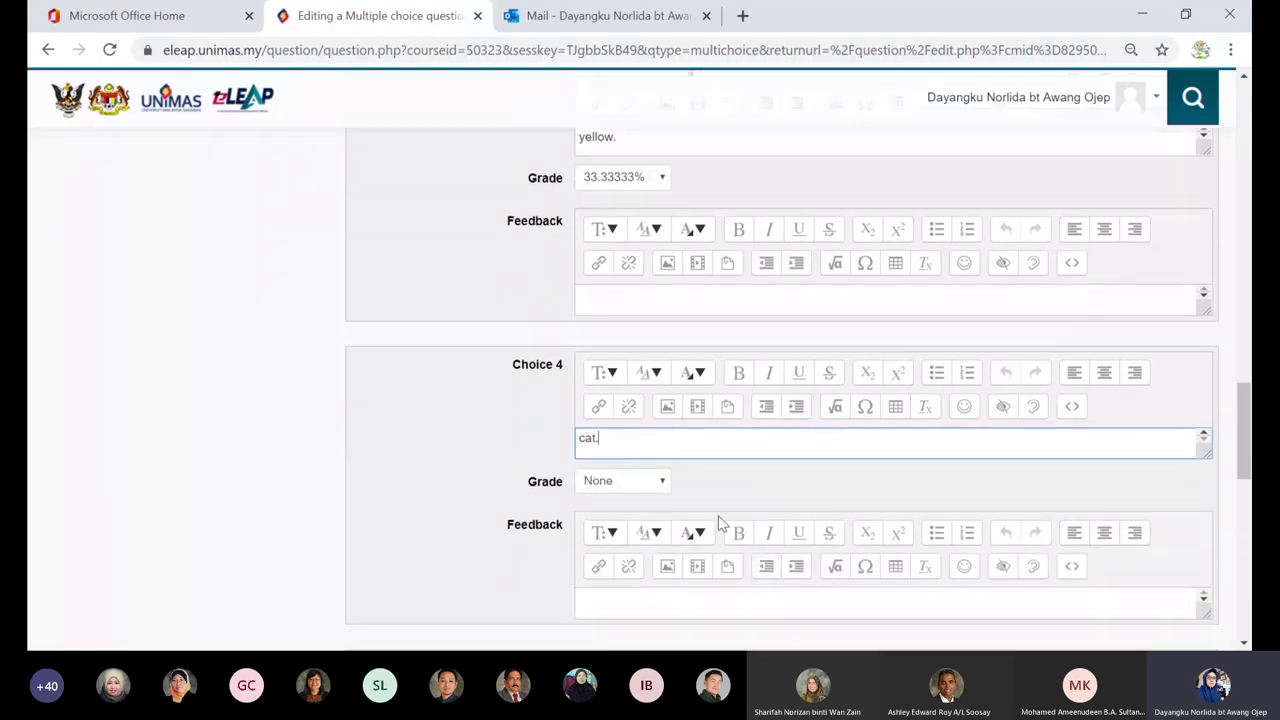
left_click(663, 489)
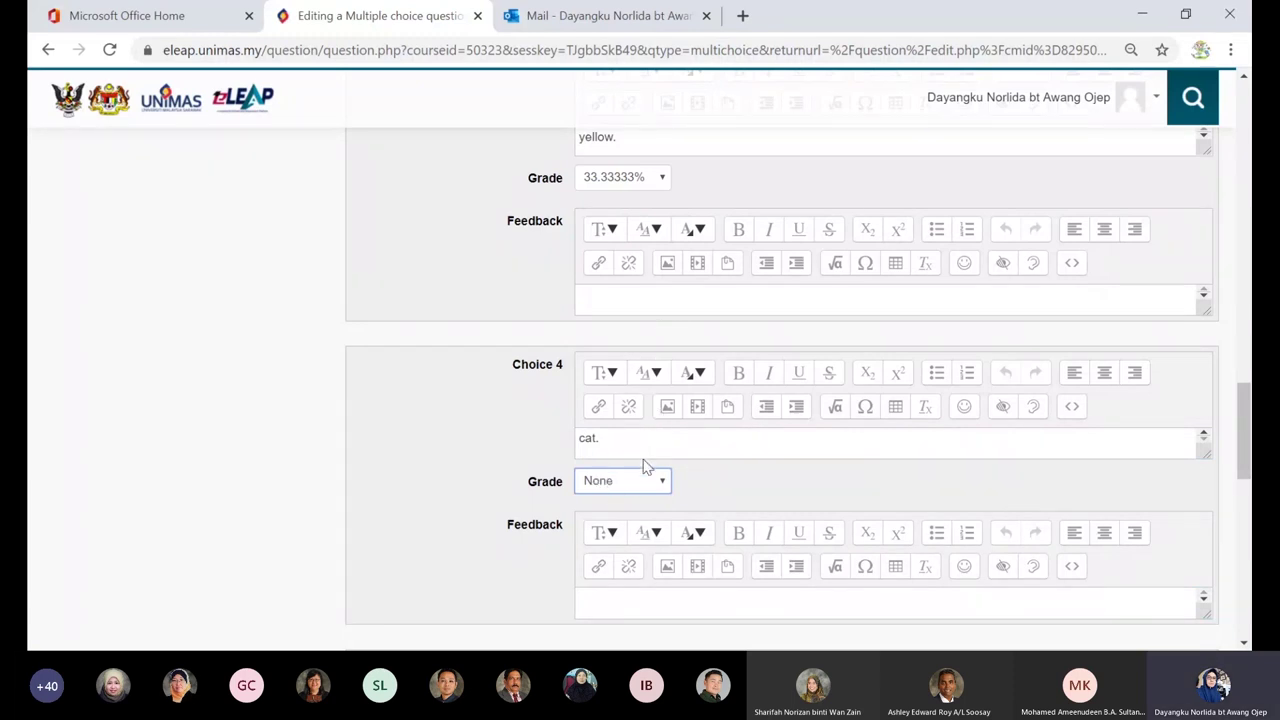
type("-33.33333")
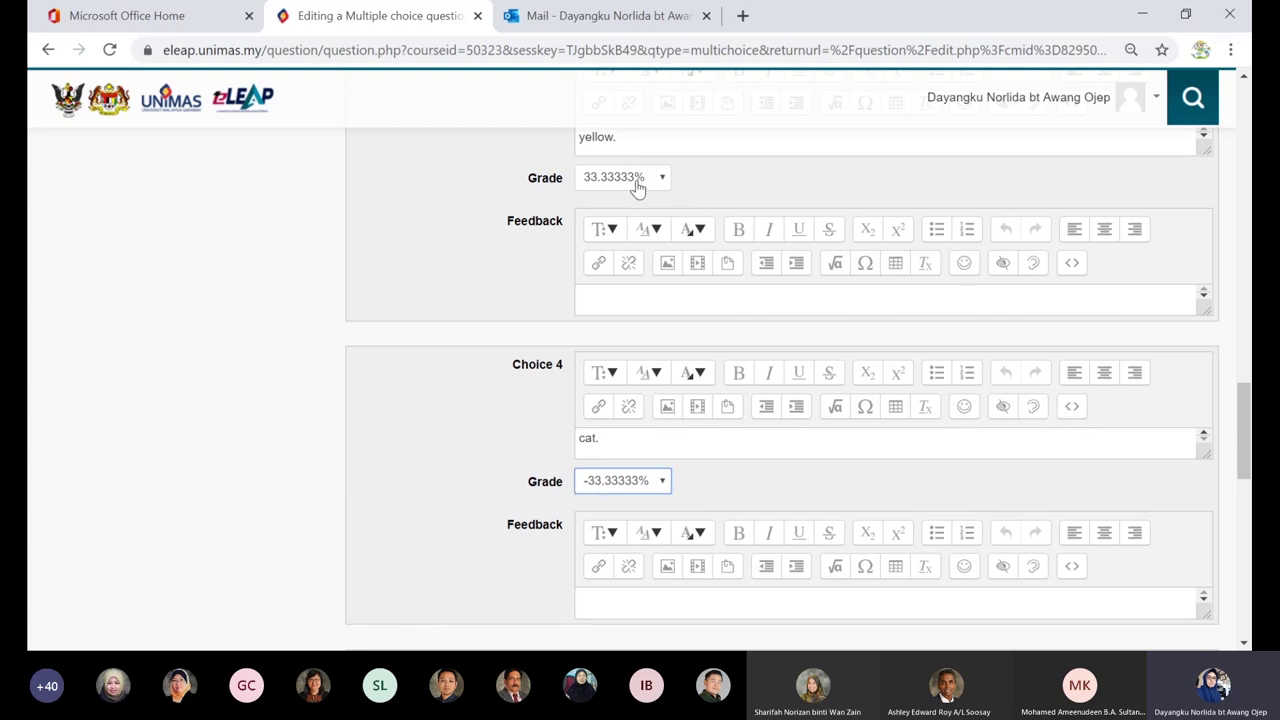
- Enter "bird." as the Choice 5 answer and set its grade to -33.33333%
scroll(626, 414, "down", 4)
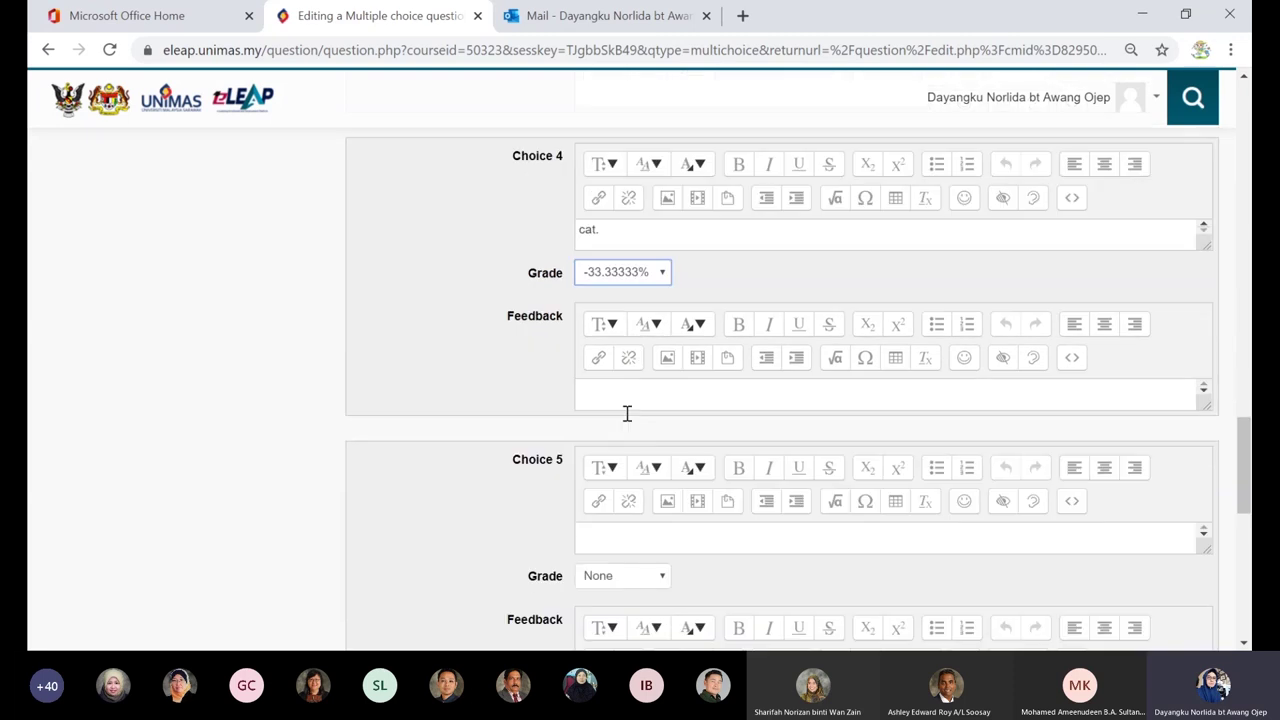
left_click(630, 367)
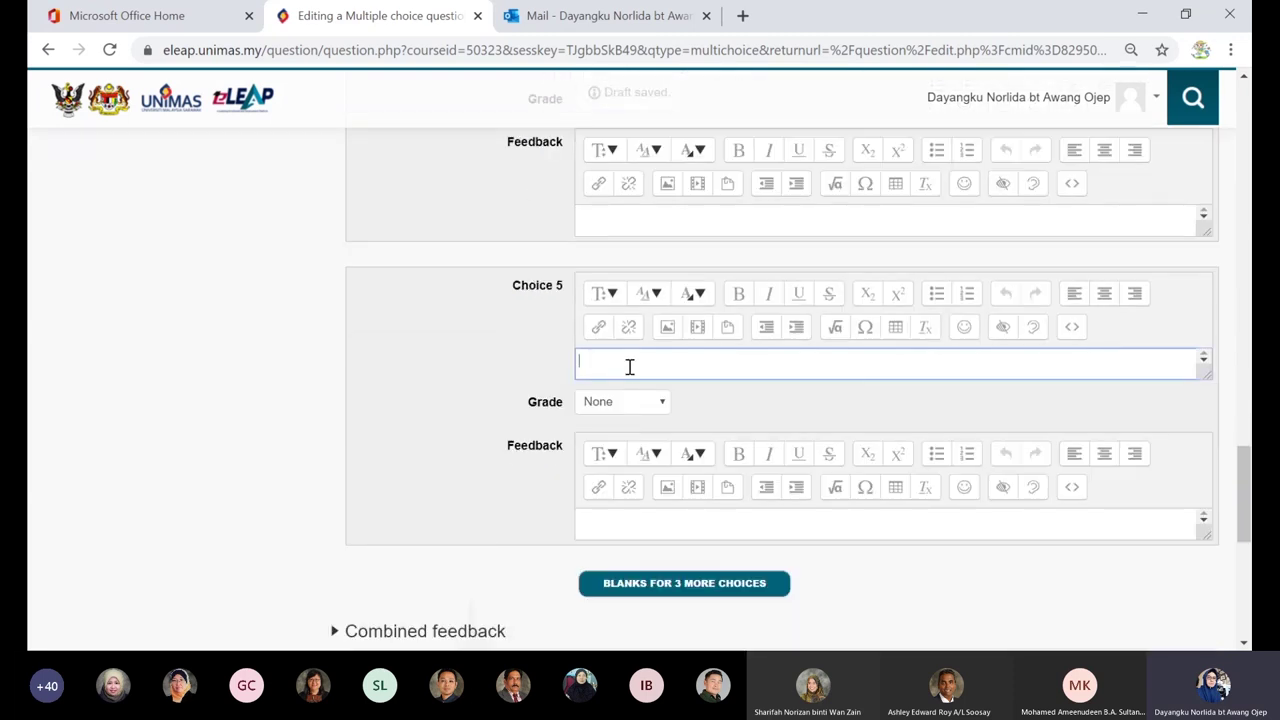
type("bird.")
left_click(663, 401)
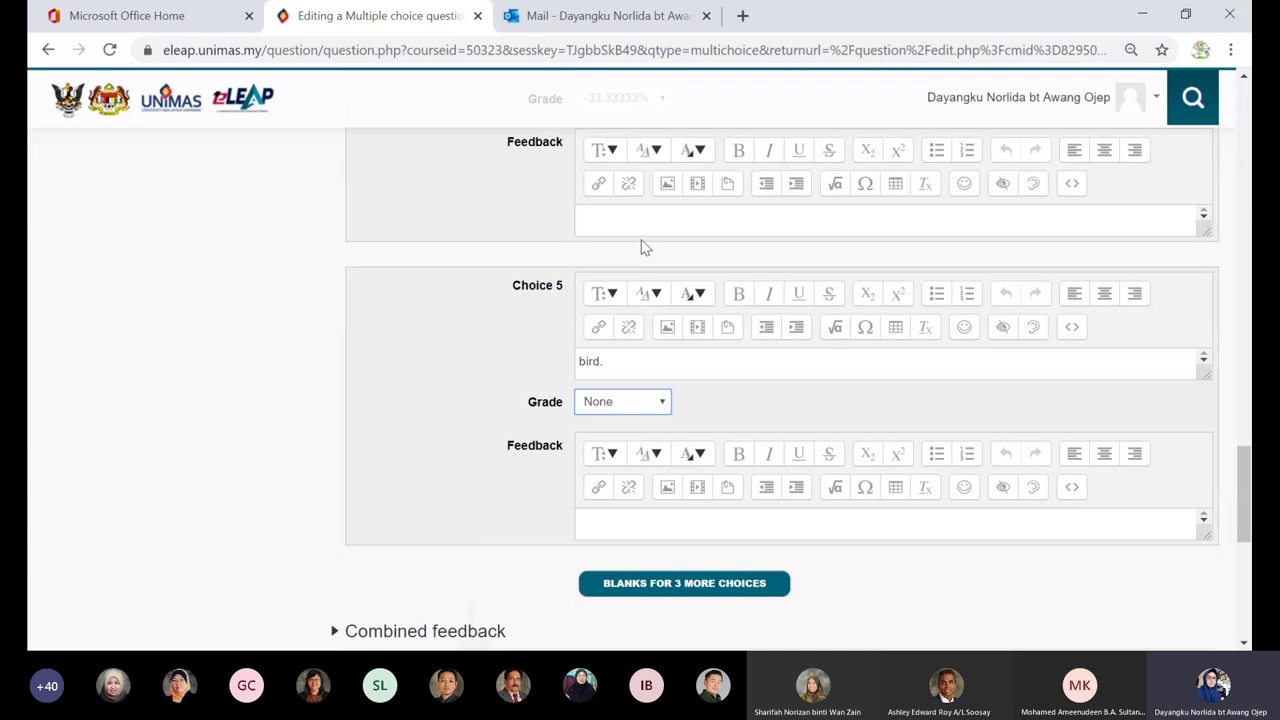
key("minus")
key("3")
key("3")
- Save the question's changes and continue editing it
scroll(1230, 304, "down", 2)
scroll(1230, 304, "down", 1)
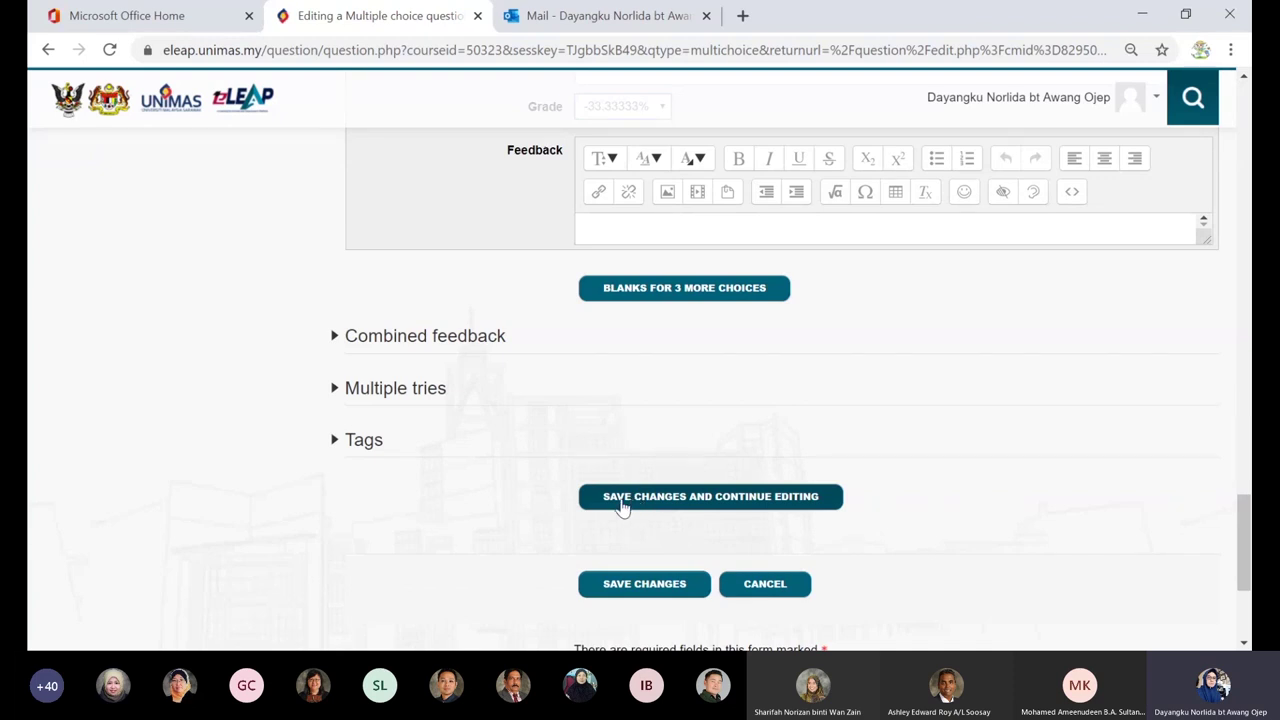
left_click(741, 509)
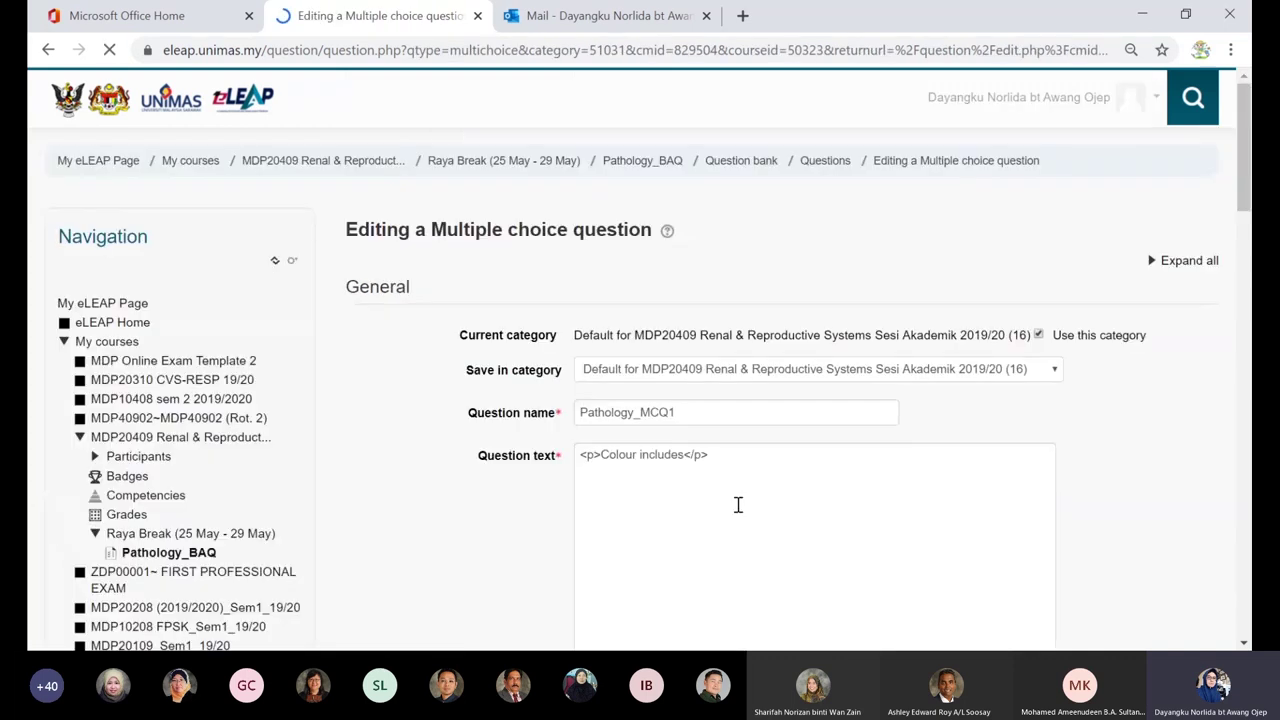
- Preview the saved question and submit blue., red. and yellow. as the response
scroll(738, 505, "down", 20)
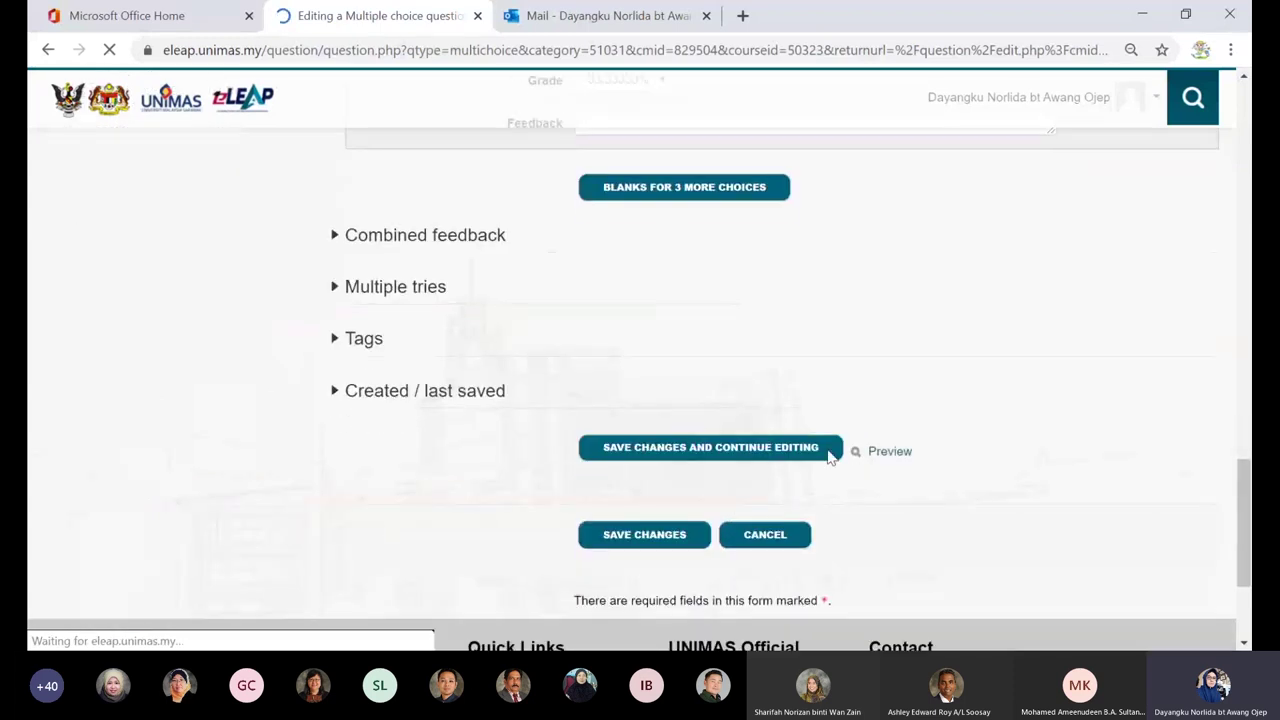
scroll(822, 457, "down", 1)
scroll(820, 457, "down", 2)
scroll(805, 465, "up", 2)
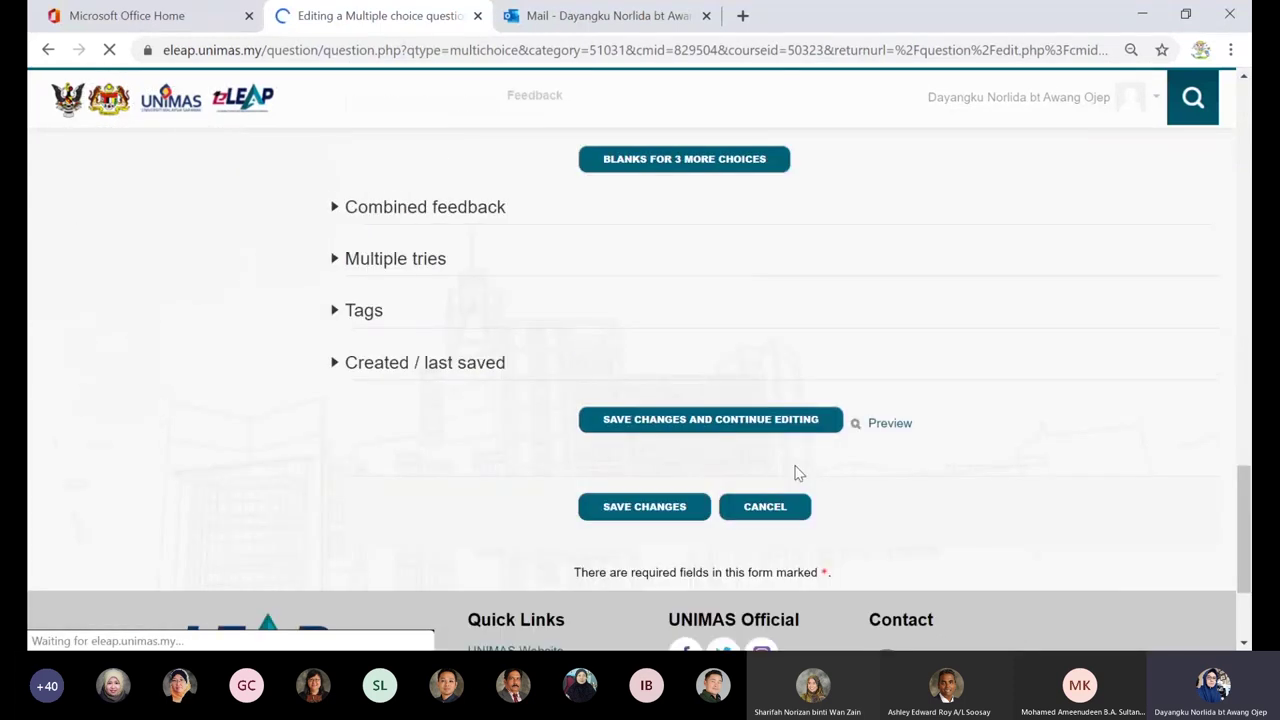
scroll(844, 442, "down", 4)
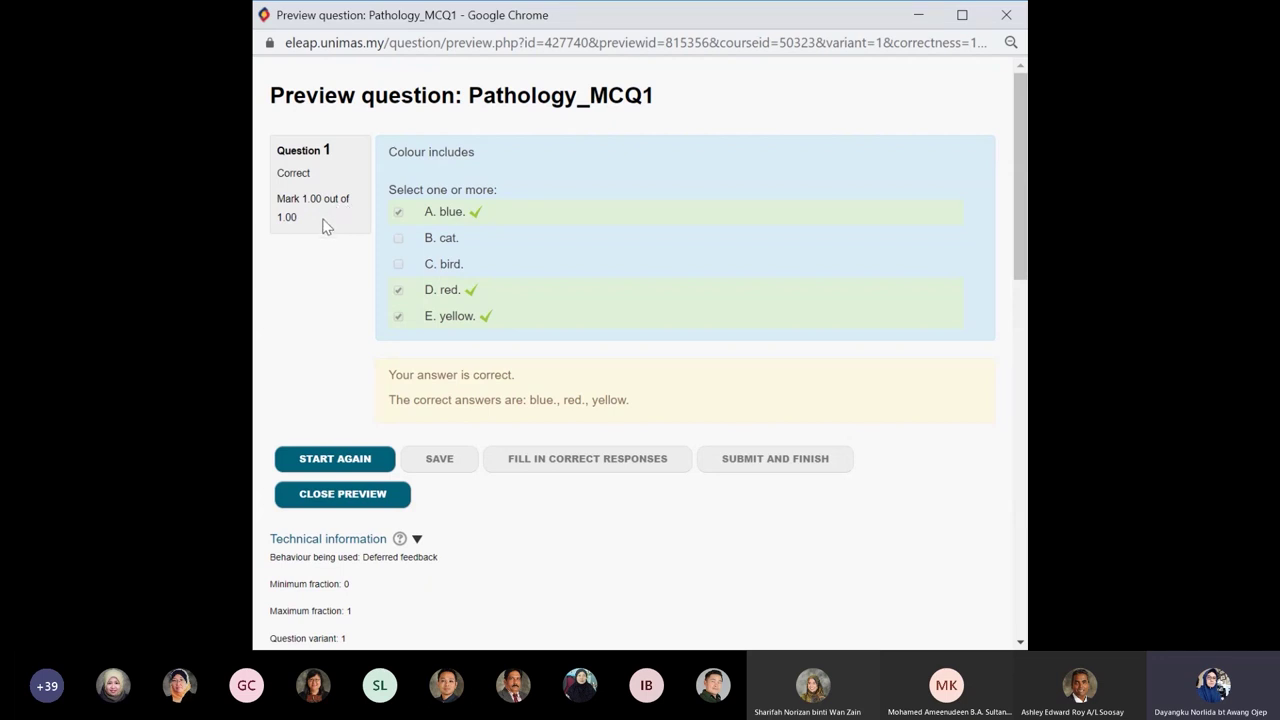
- Restart the question preview and submit cat., red., yellow. and bird. as the response
left_click(341, 461)
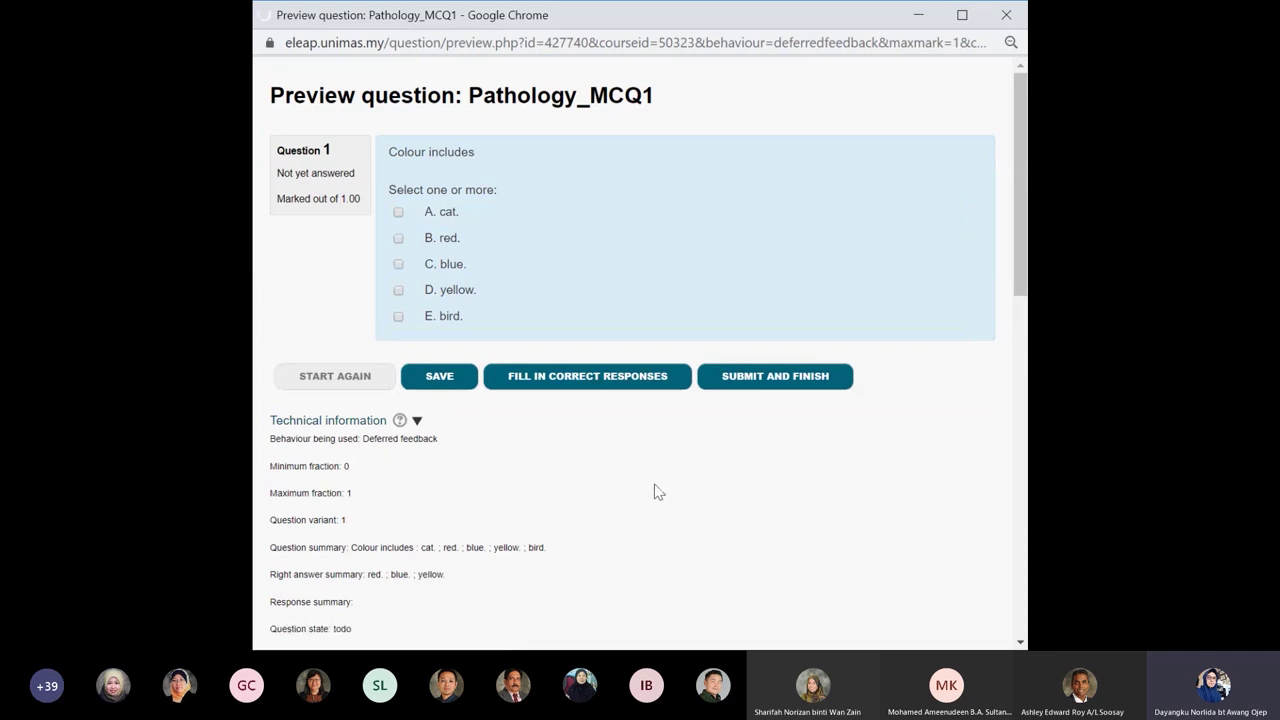
left_click(399, 213)
left_click(398, 240)
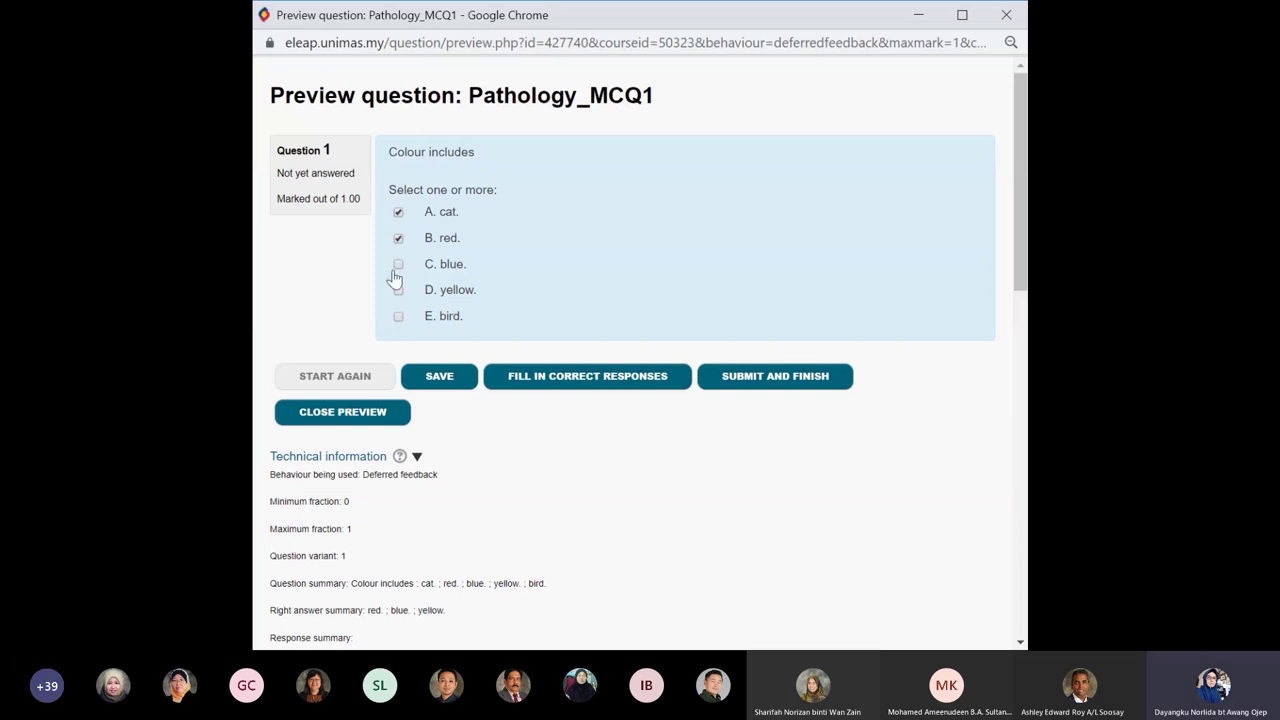
left_click(398, 290)
left_click(399, 317)
left_click(762, 384)
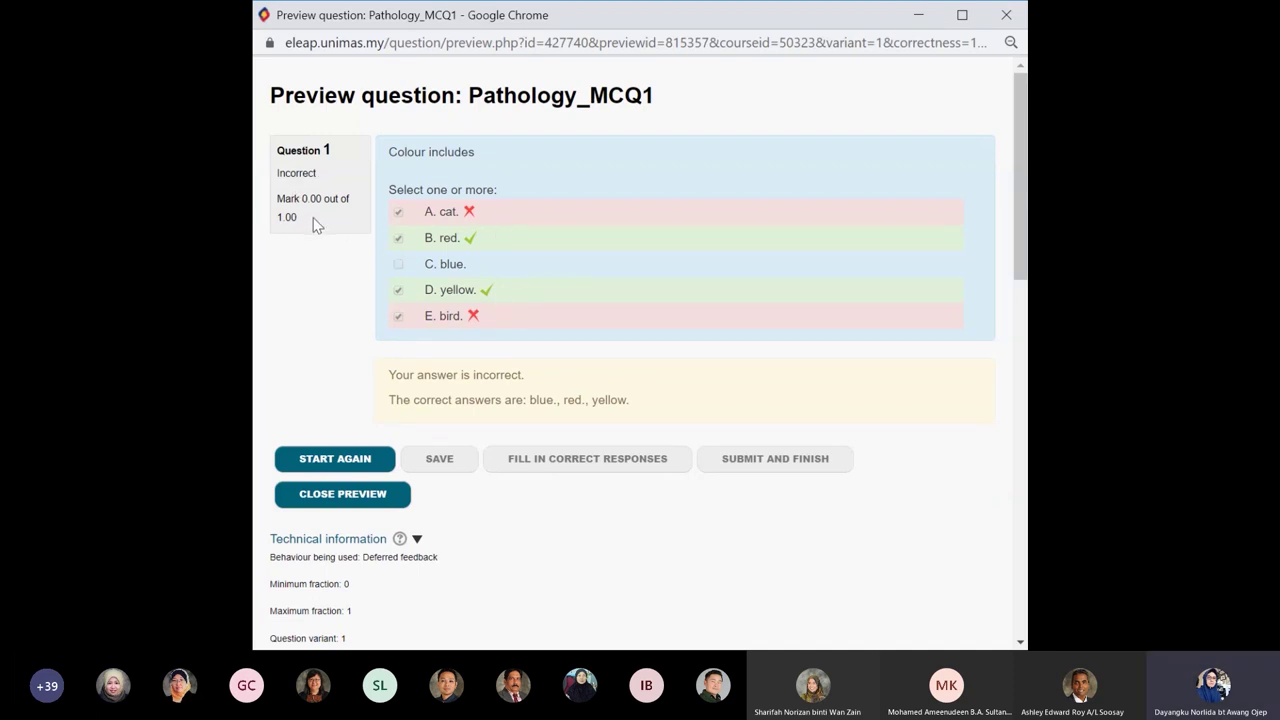
- Restart the question preview and submit only cat. and bird. as the response
left_click(331, 460)
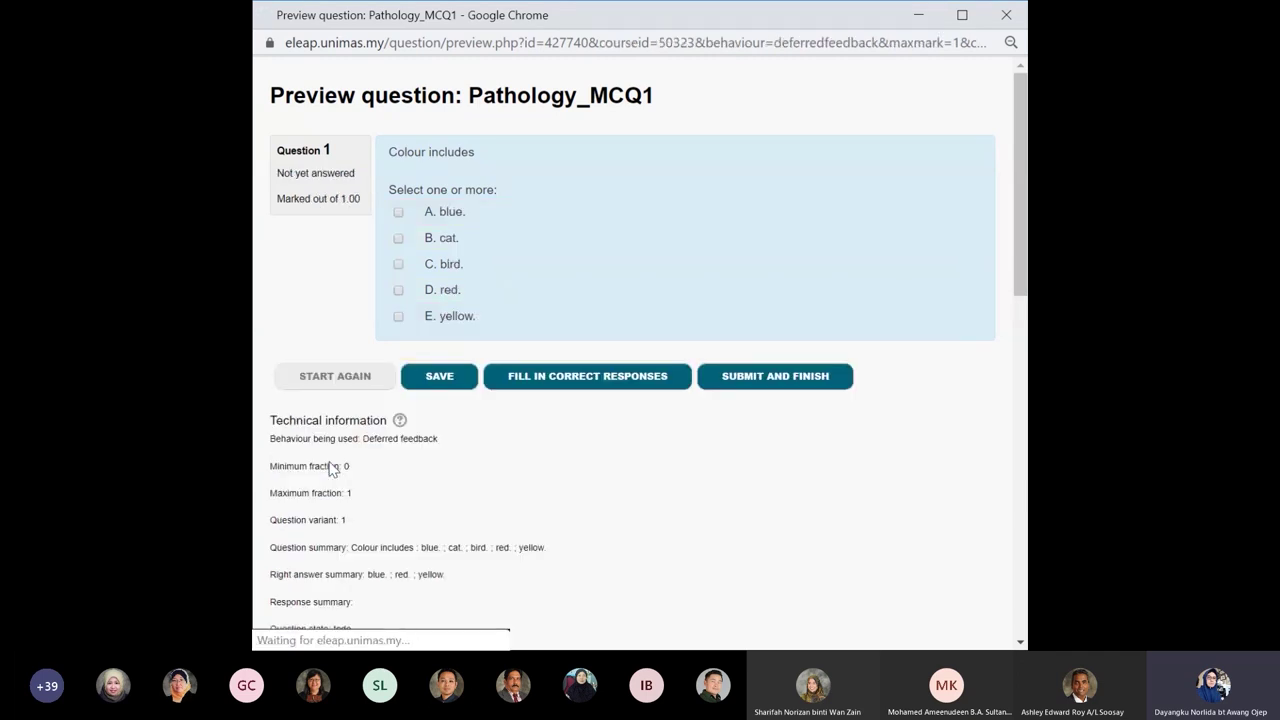
left_click(398, 240)
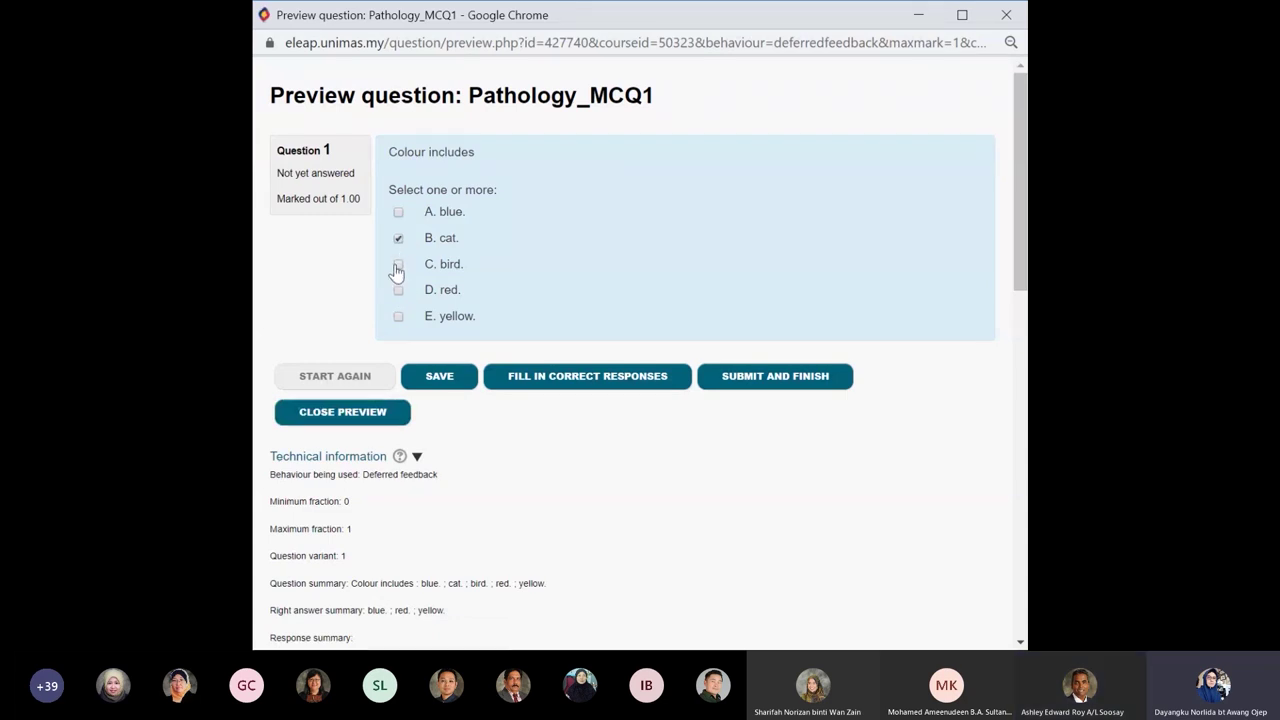
left_click(398, 265)
left_click(751, 381)
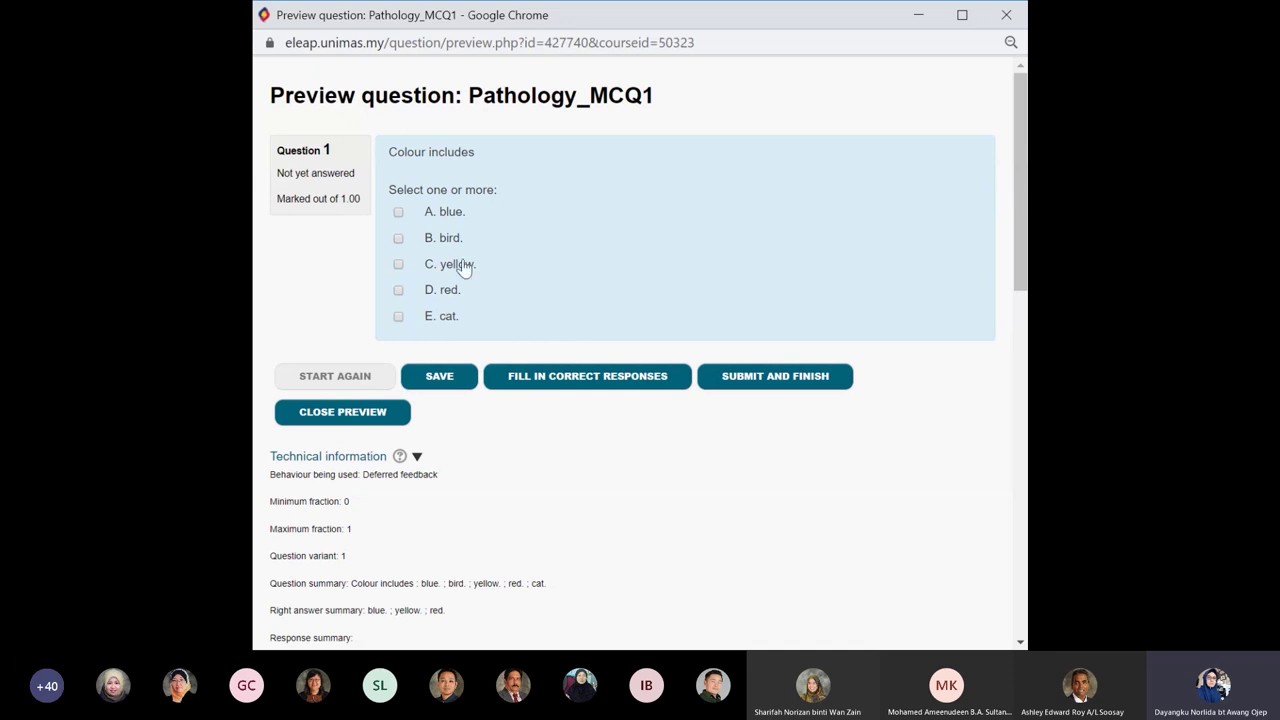
- Answer the fresh question preview with blue., yellow. and red., and submit the response
left_click(398, 212)
left_click(399, 265)
left_click(399, 291)
left_click(737, 389)
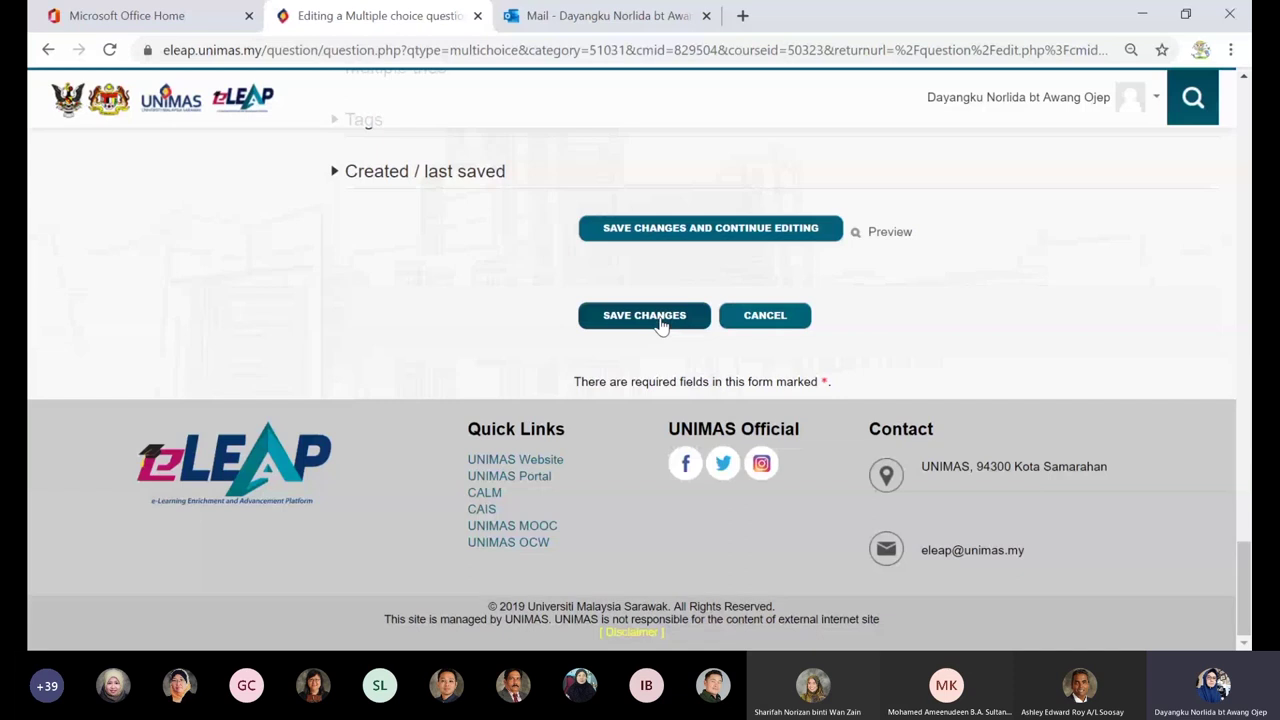
- Save the Pathology_MCQ1 question and return to the question bank
left_click(660, 318)
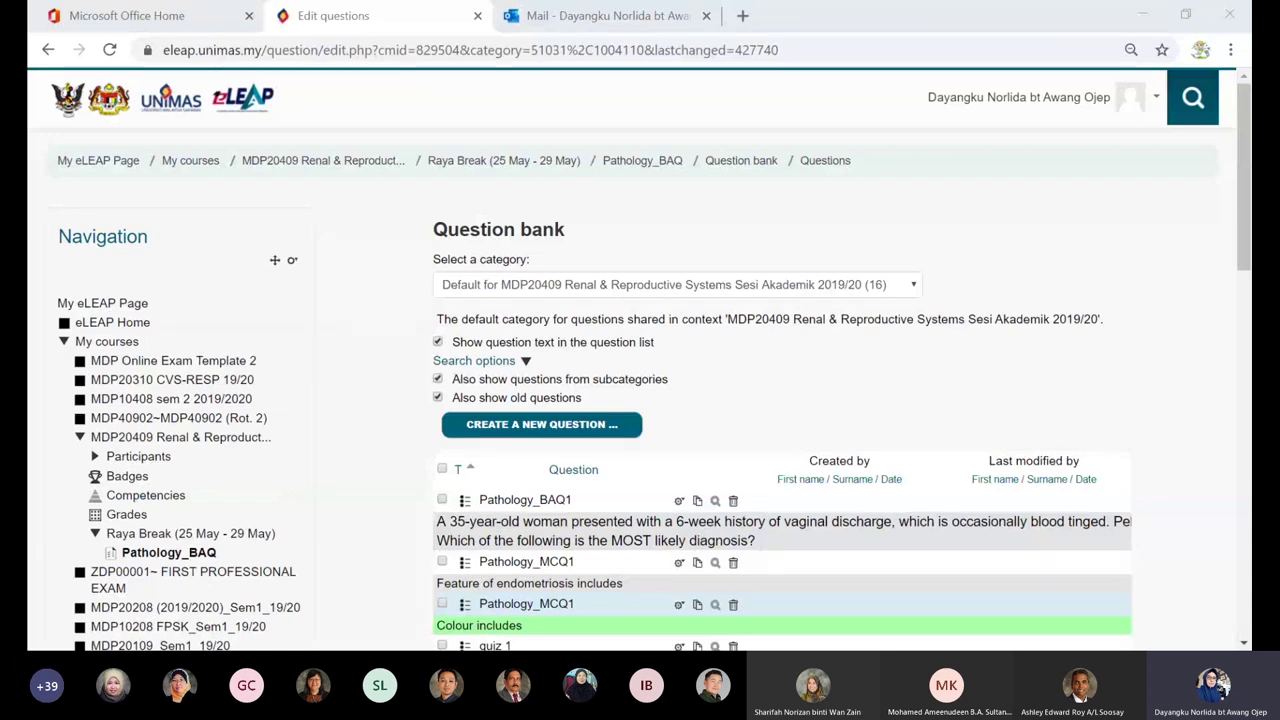
- Switch to the eLEAP assessment presentation in PowerPoint and start the slide show from the "9. Mathematic for MCQ" slide
key("alt+Tab")
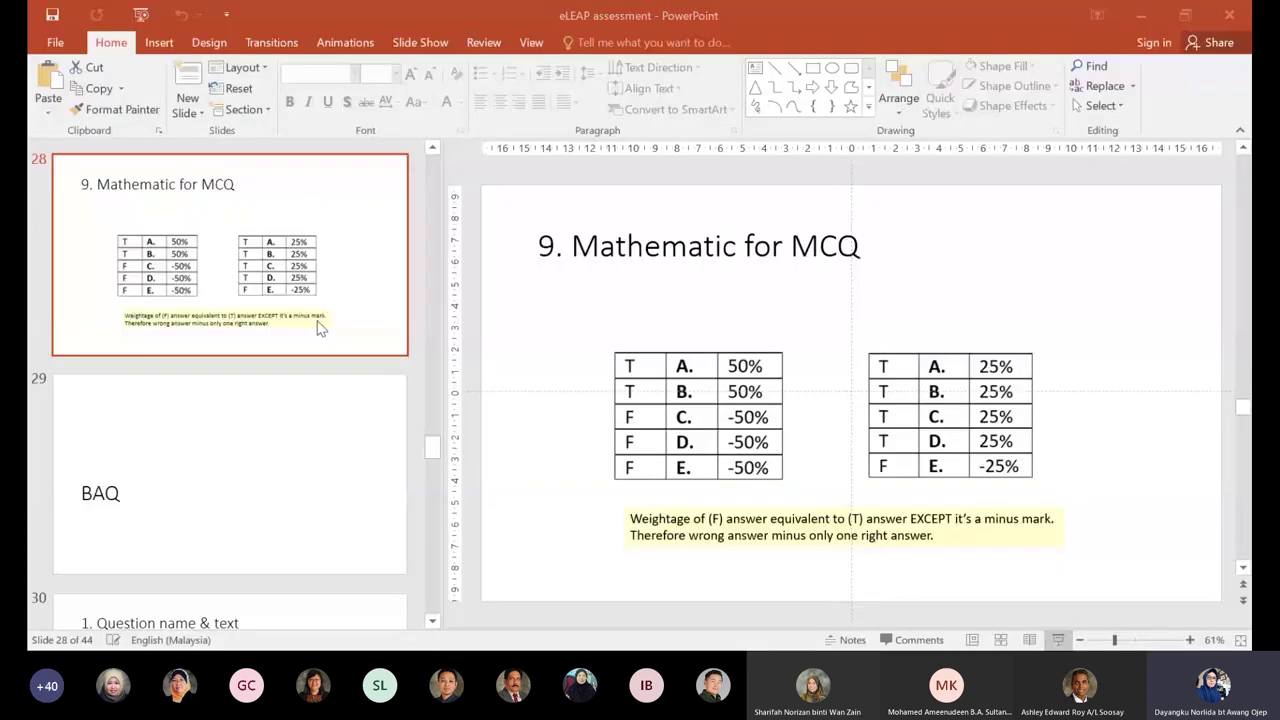
key("shift+F5")
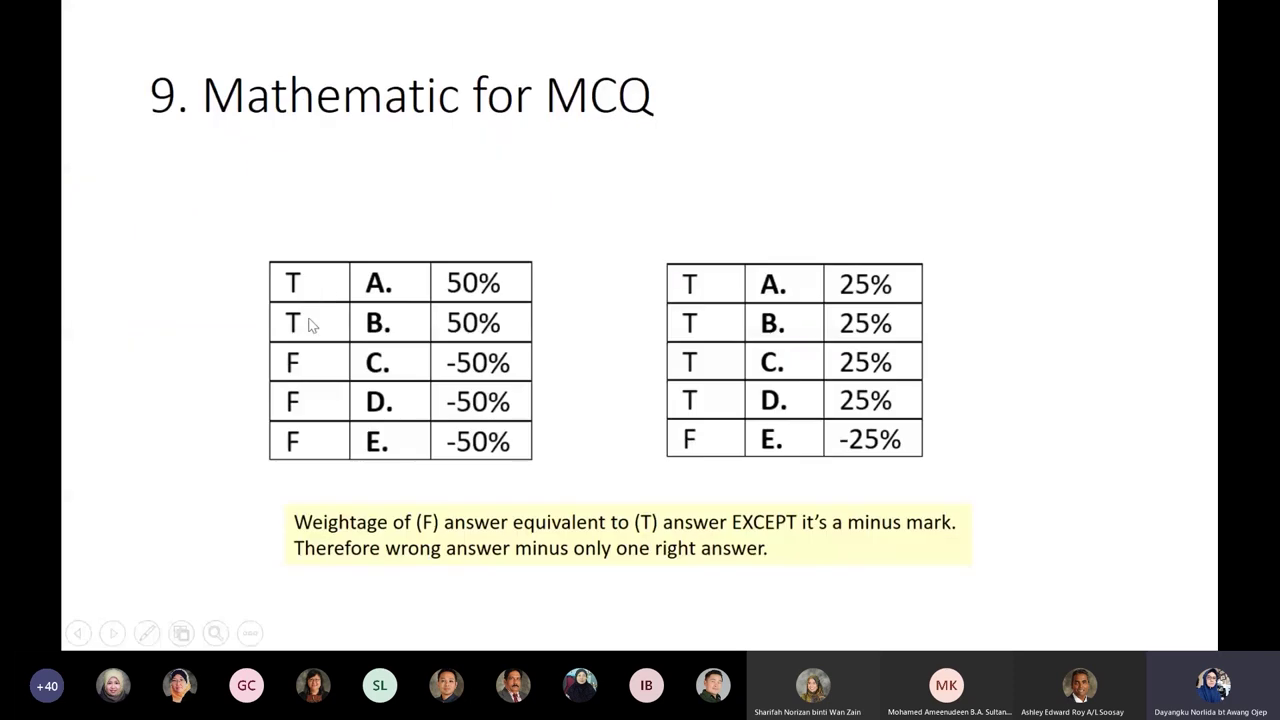